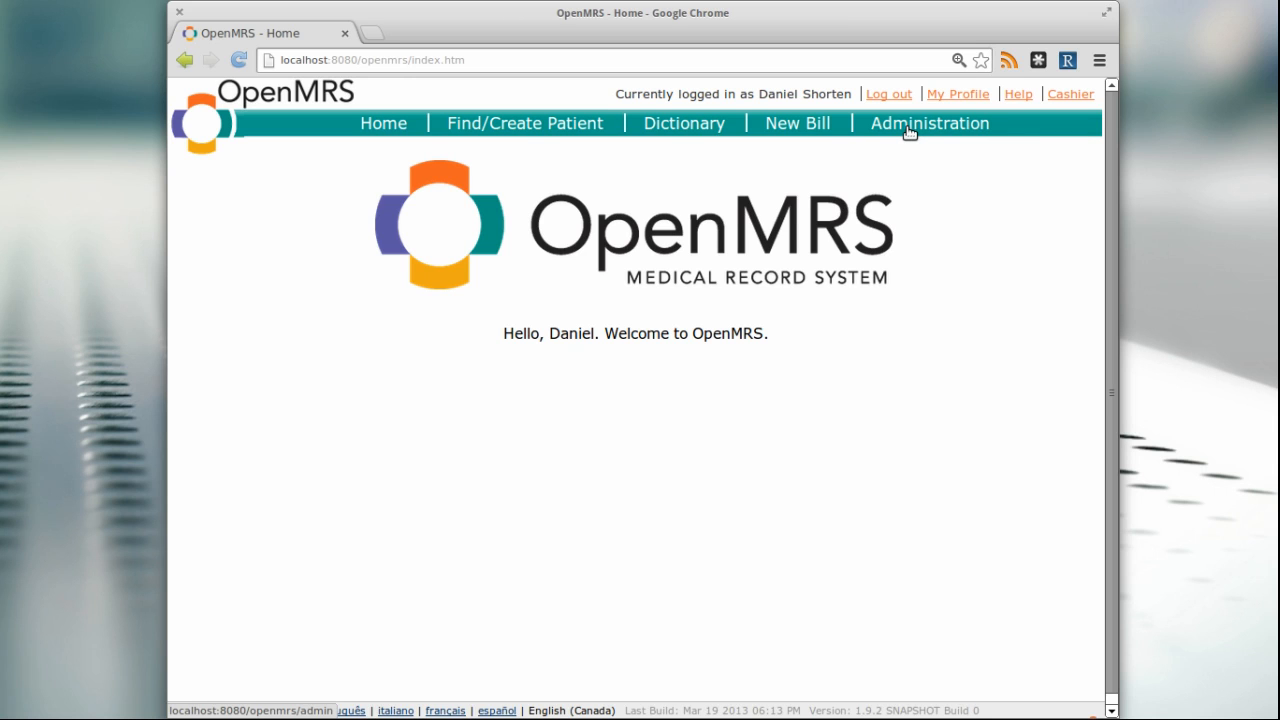
Open the Manage Items page of the OpenHMIS Cashier Module from the administration area
click(909, 132)
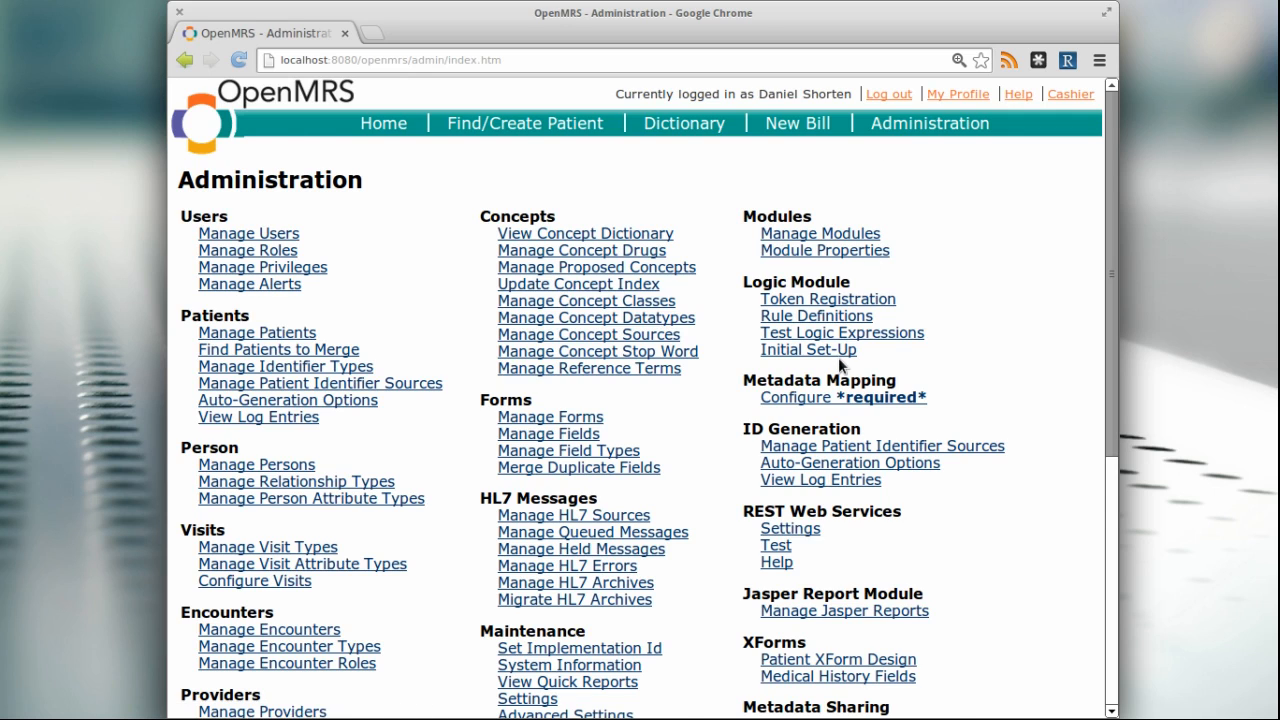
scroll(838, 357, down, 5)
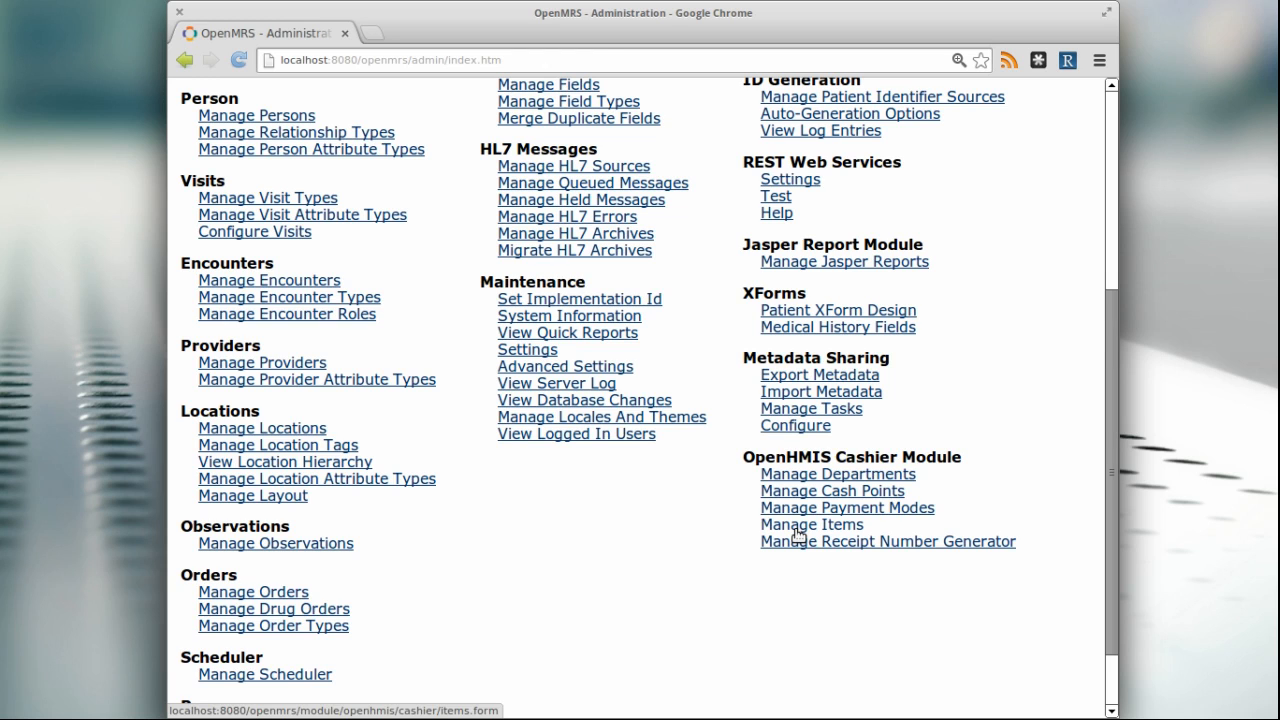
click(798, 530)
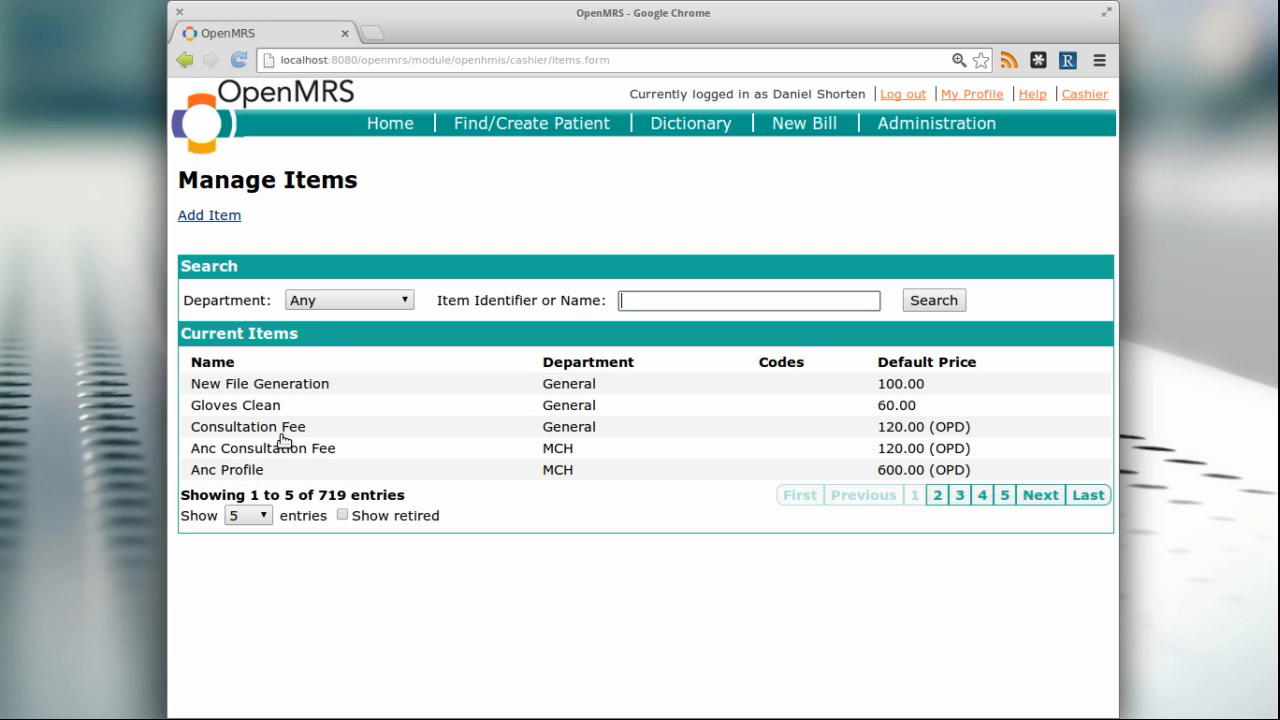
Set the current items list to show 25 entries per page
click(260, 515)
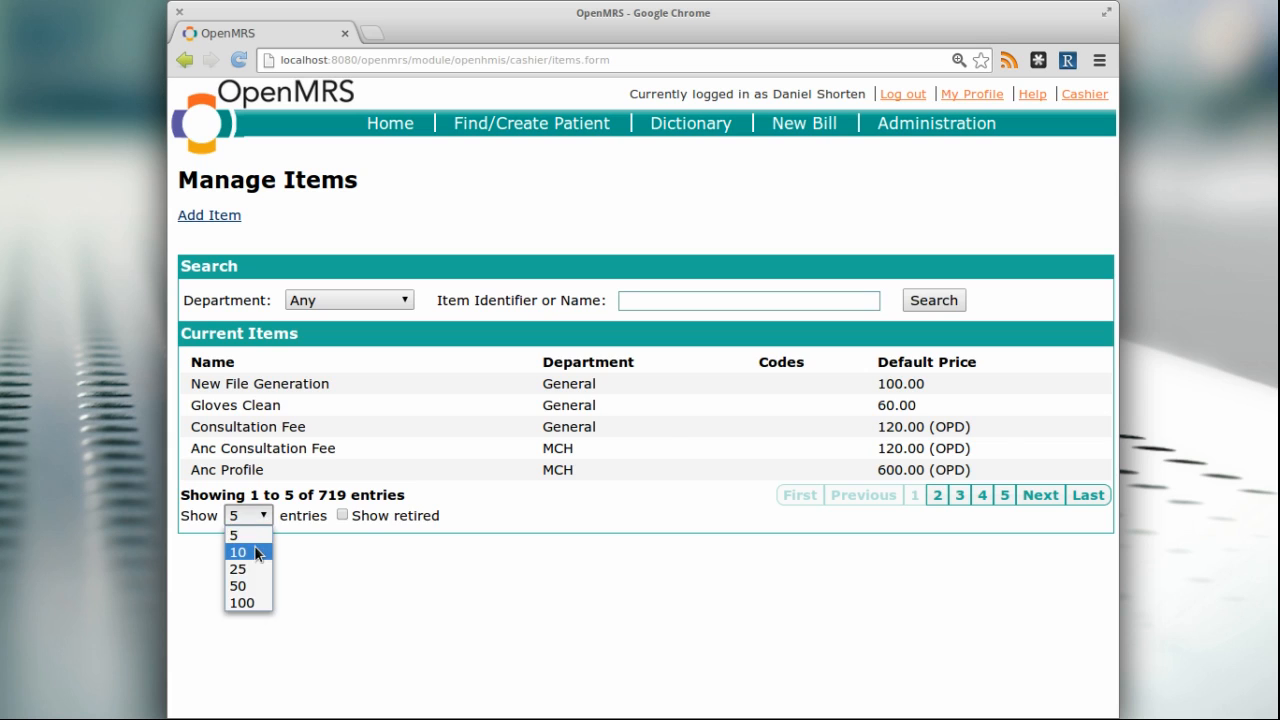
click(256, 552)
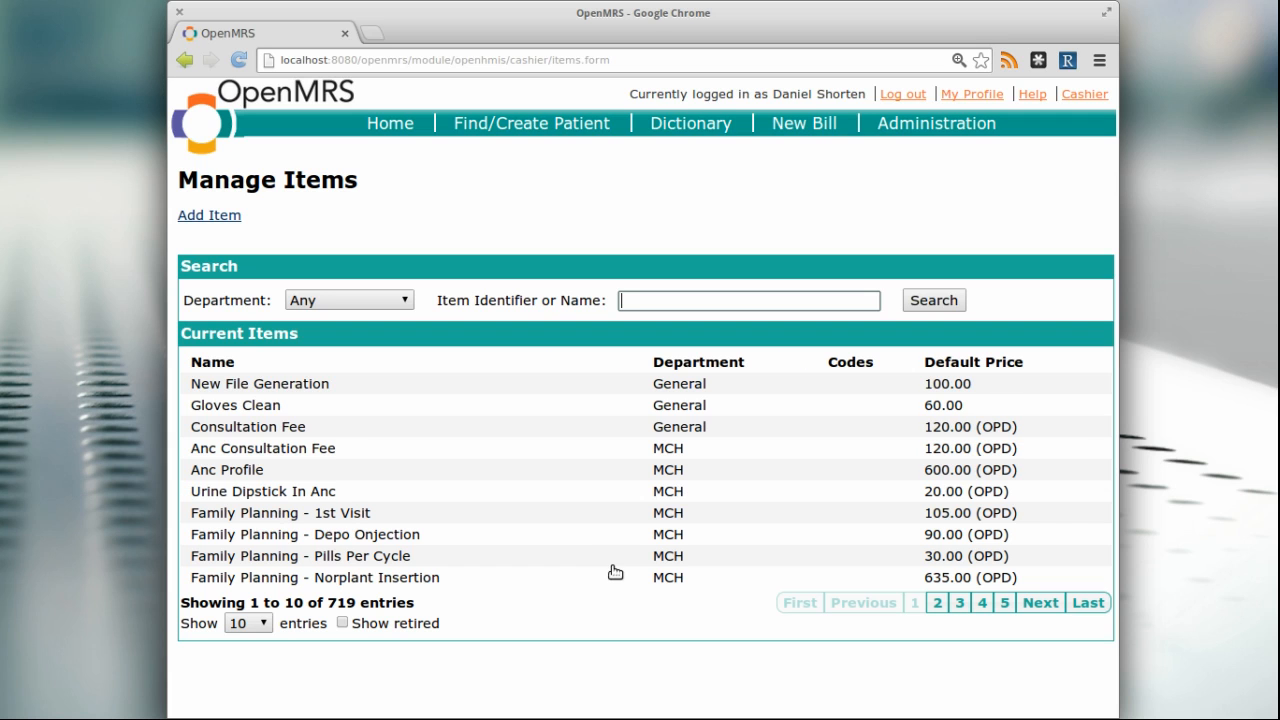
click(272, 622)
click(262, 677)
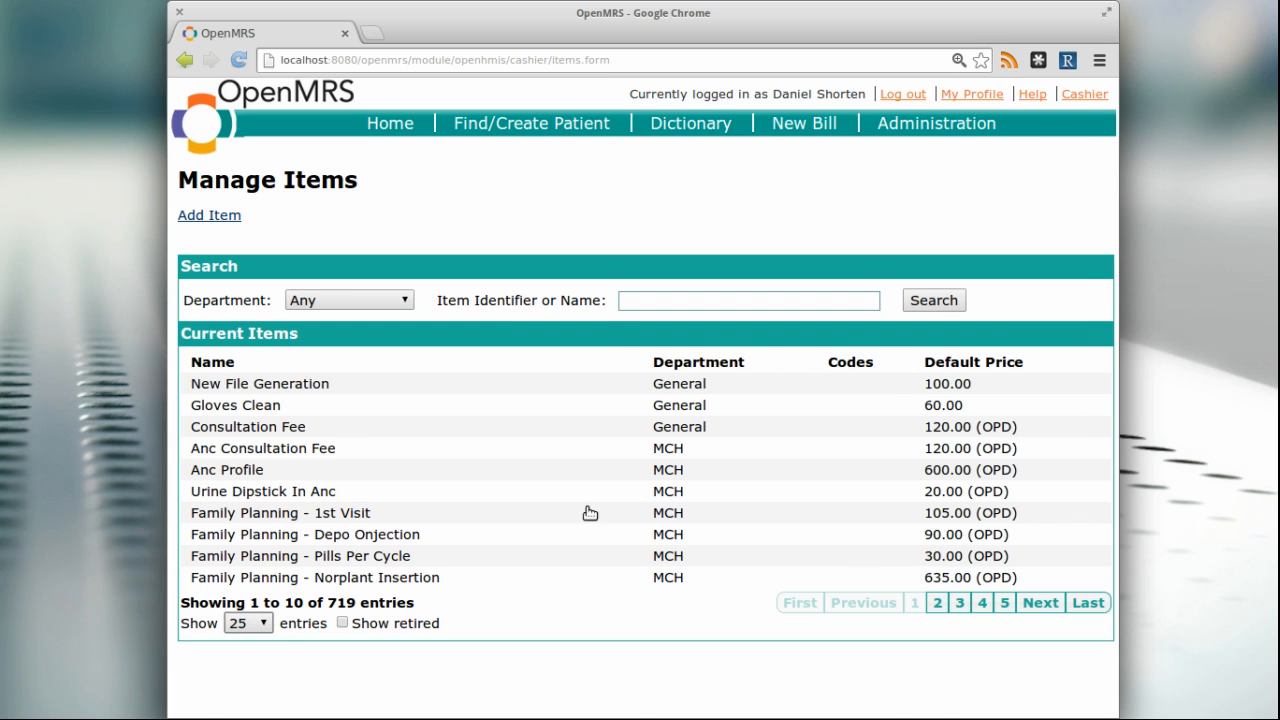
scroll(590, 510, down, 5)
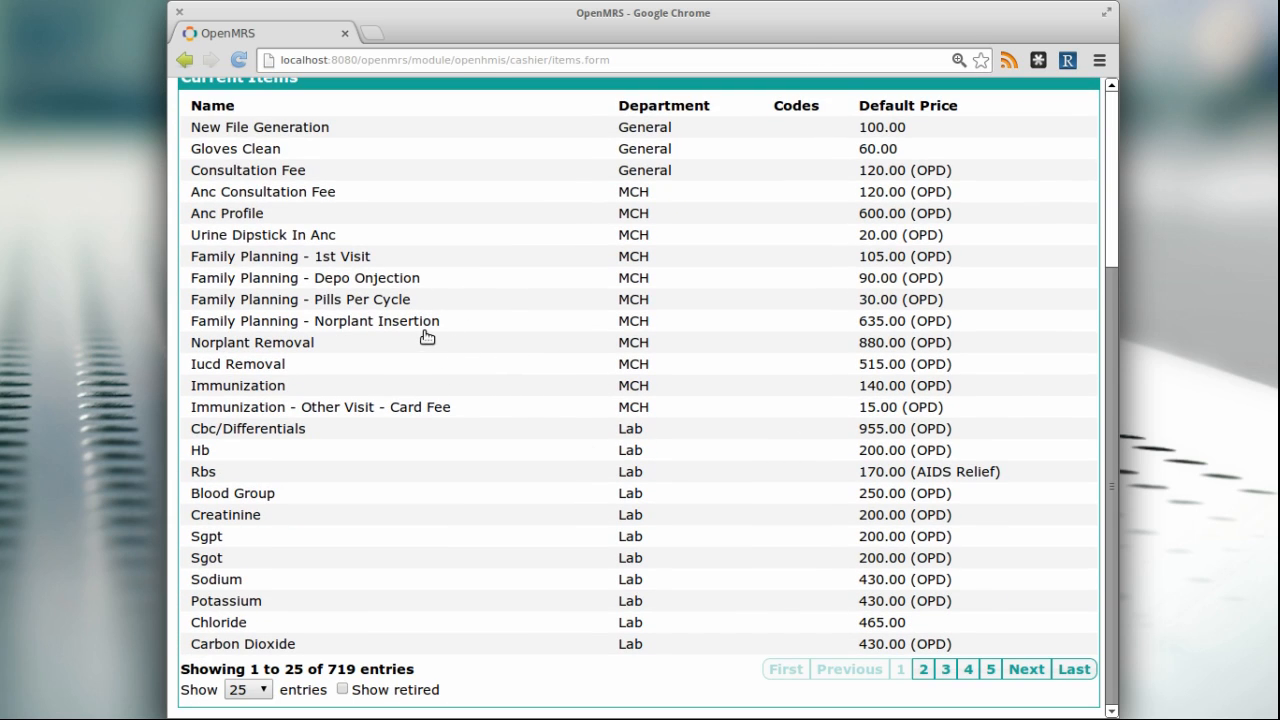
Look through the first page of items and continue to the second page of the list
scroll(432, 334, up, 3)
scroll(432, 334, down, 3)
click(924, 669)
scroll(806, 450, down, 3)
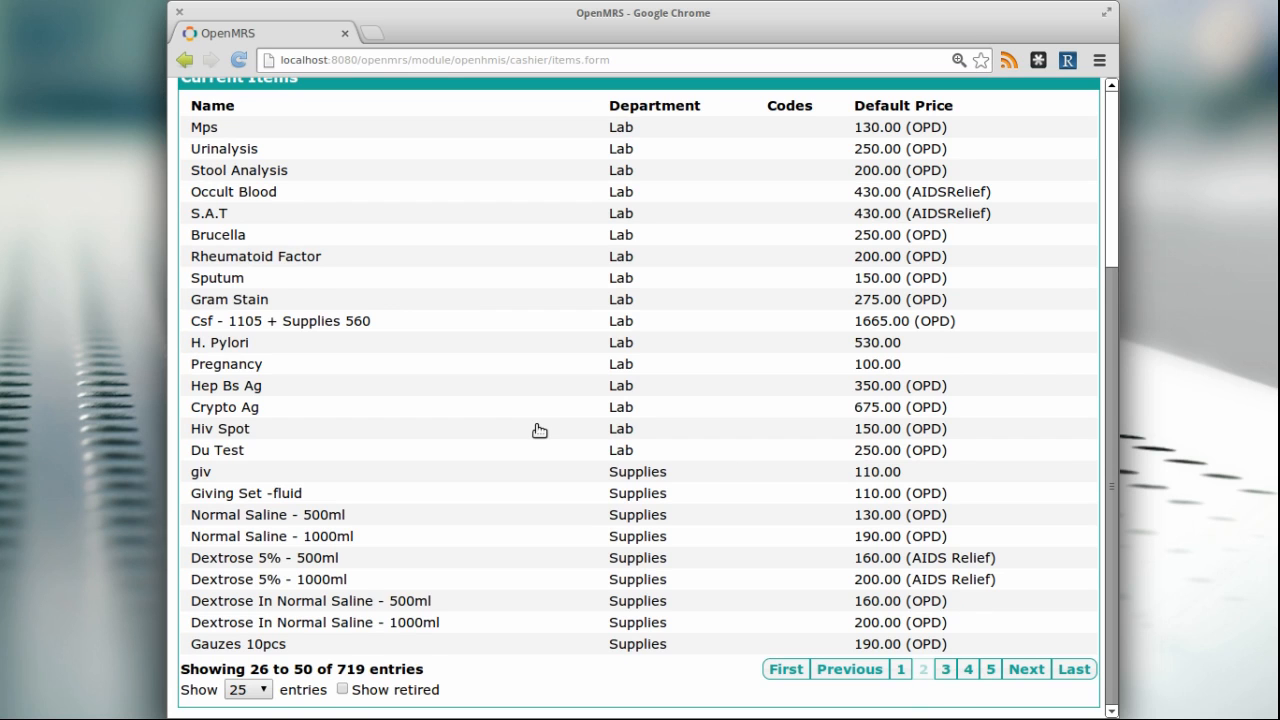
Filter the items list by the Pharmacy department and look over its entries
scroll(534, 431, up, 3)
click(333, 246)
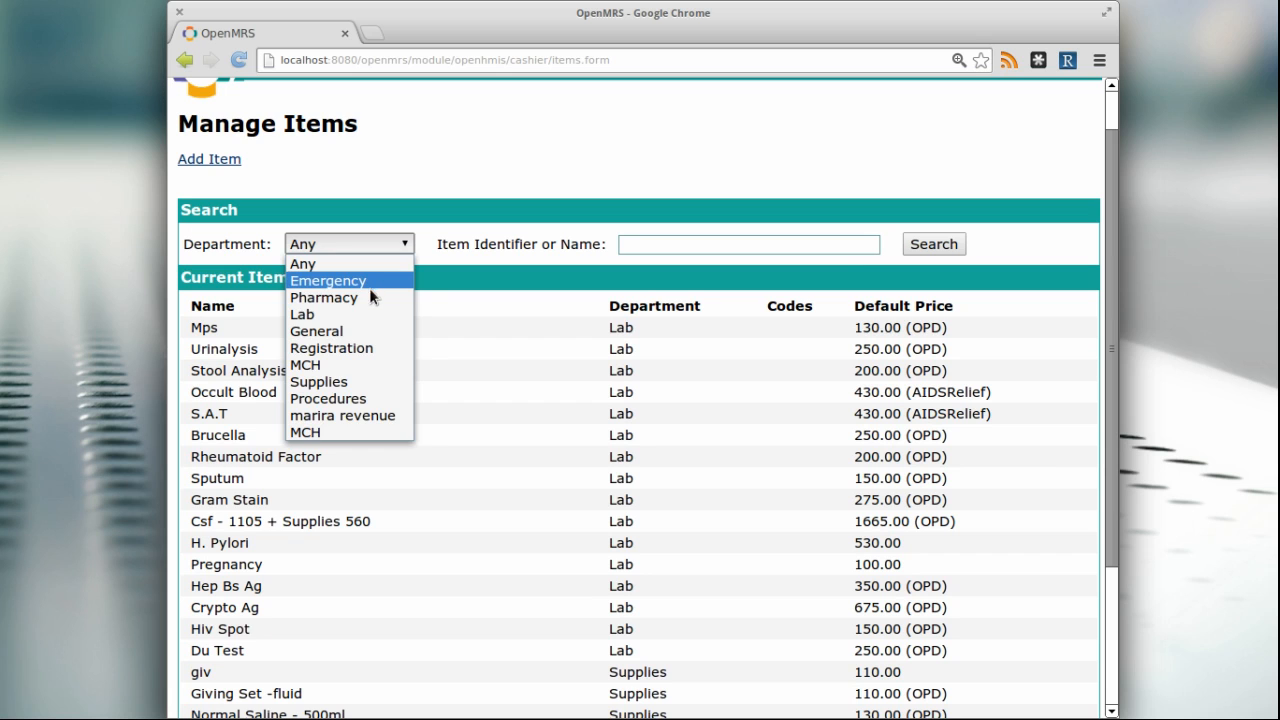
click(371, 296)
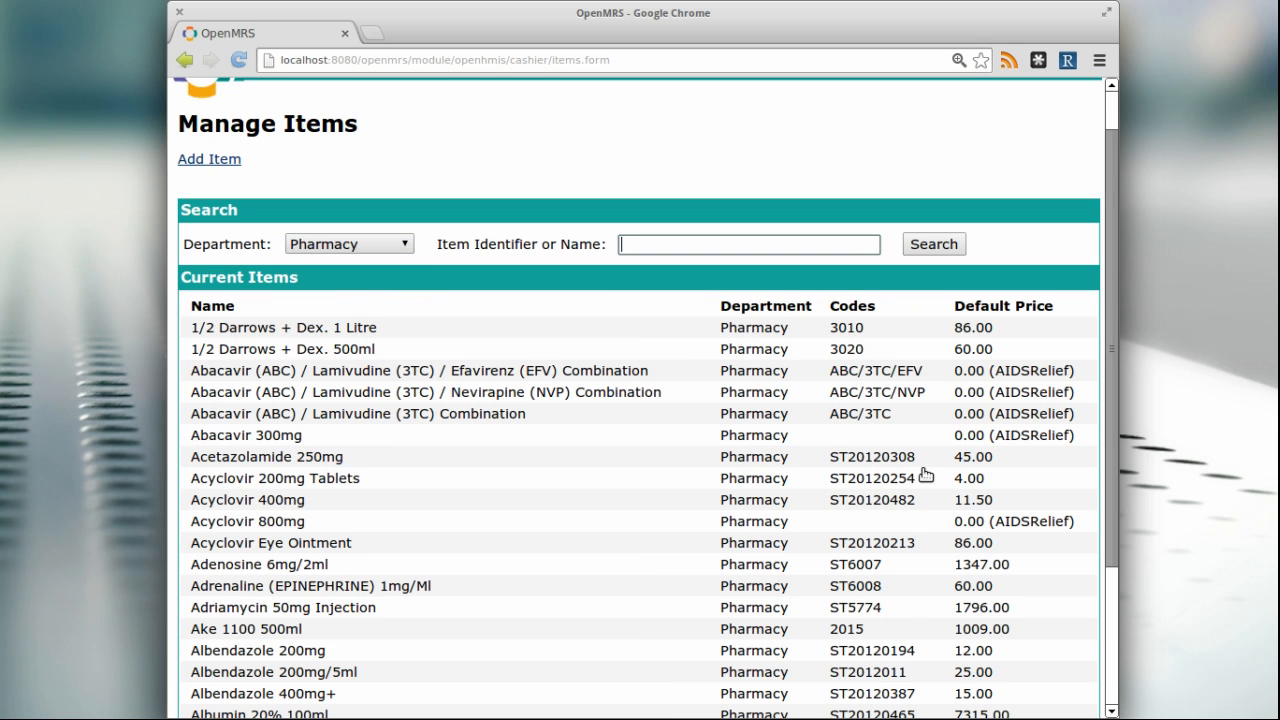
scroll(797, 450, down, 2)
scroll(795, 458, up, 3)
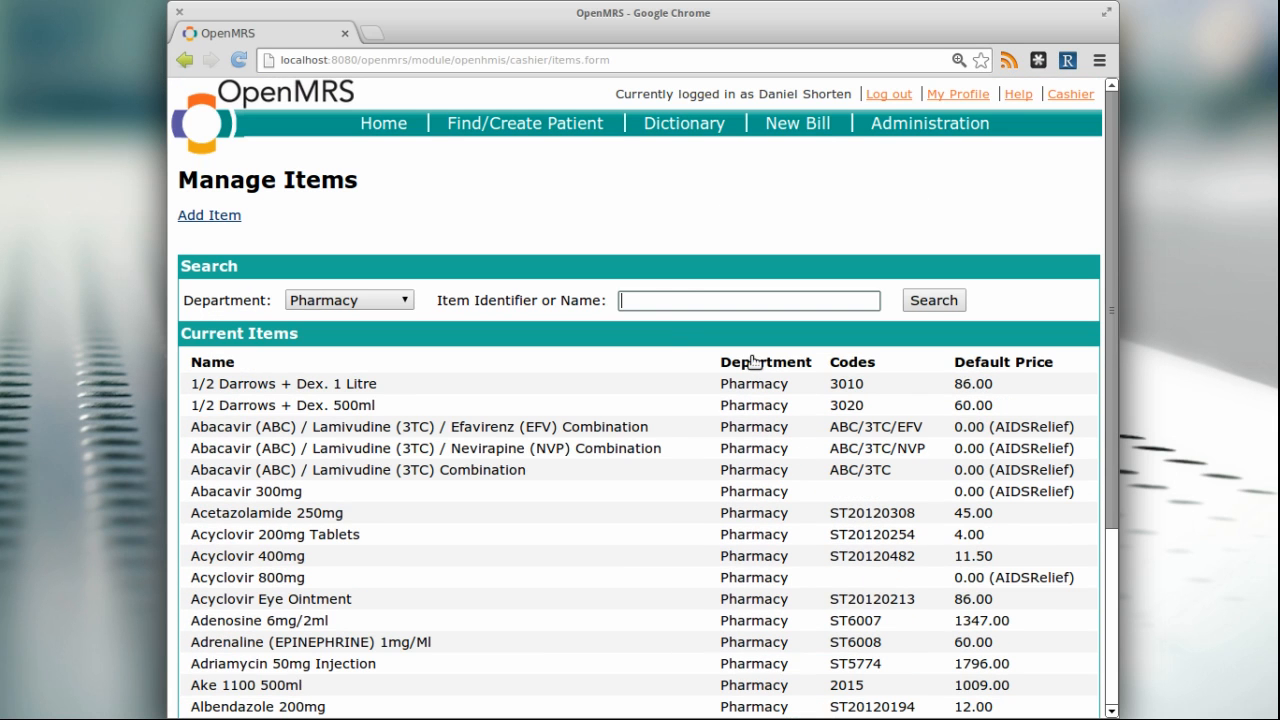
Search the Pharmacy items by the name "amox" and by the item code 3010
click(687, 304)
click(685, 305)
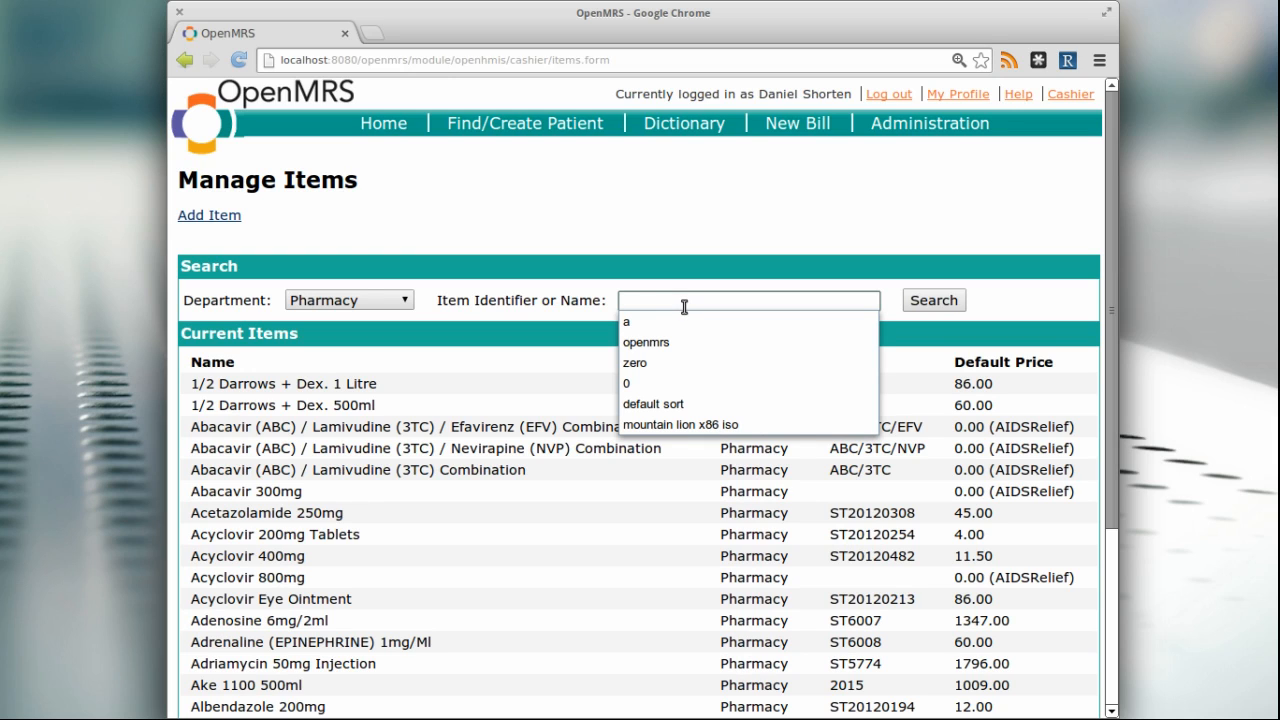
text(amox)
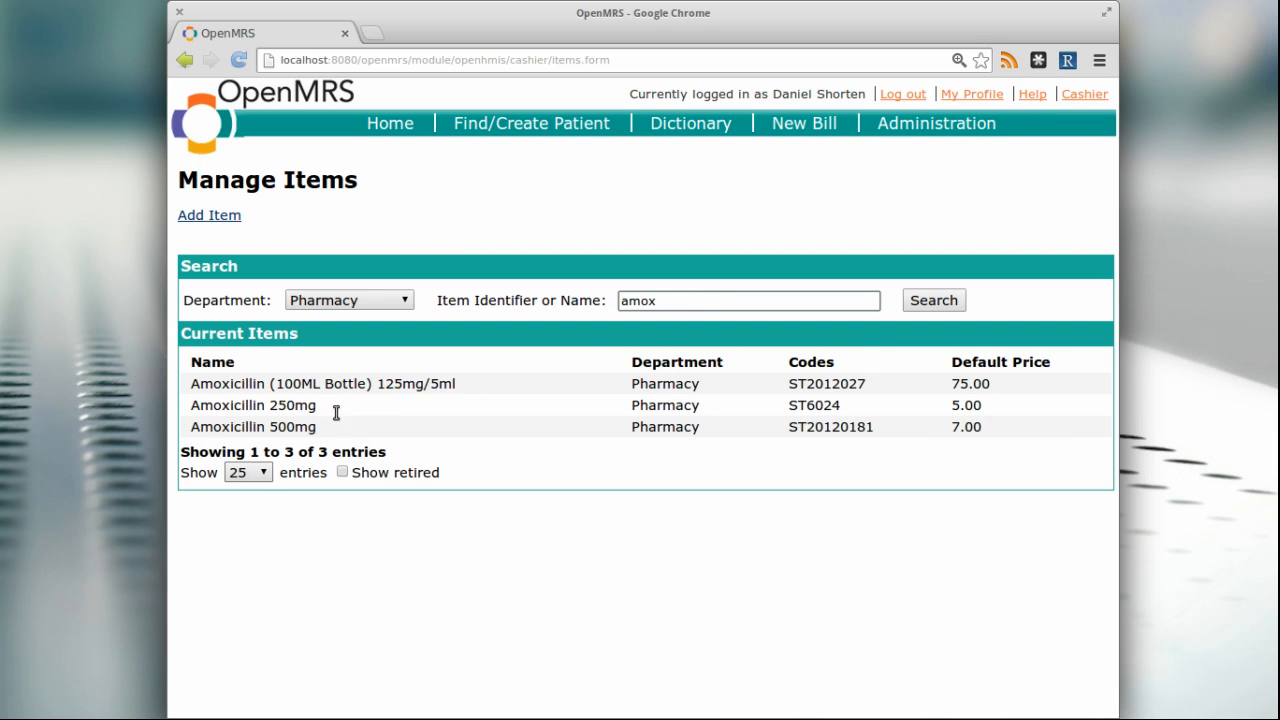
double_click(703, 302)
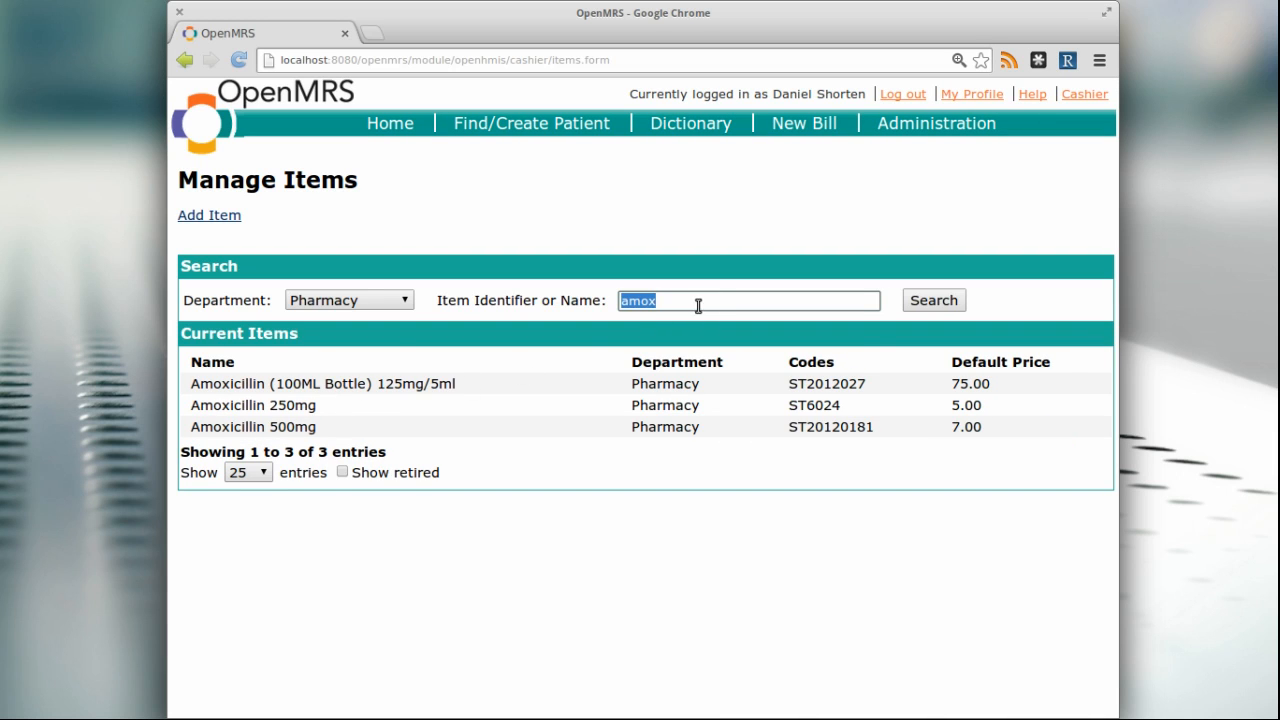
text(3010)
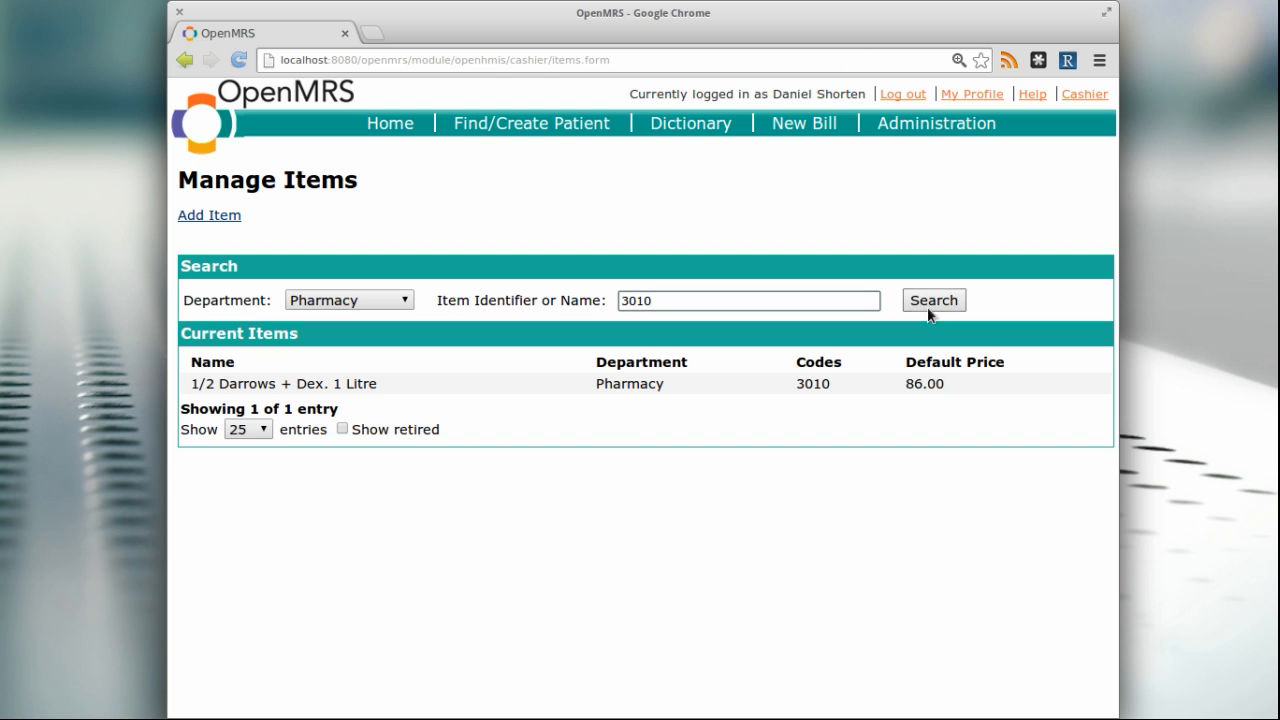
Return to the administration area and open the cashier module's Manage Payment Modes page
click(931, 124)
scroll(926, 448, down, 5)
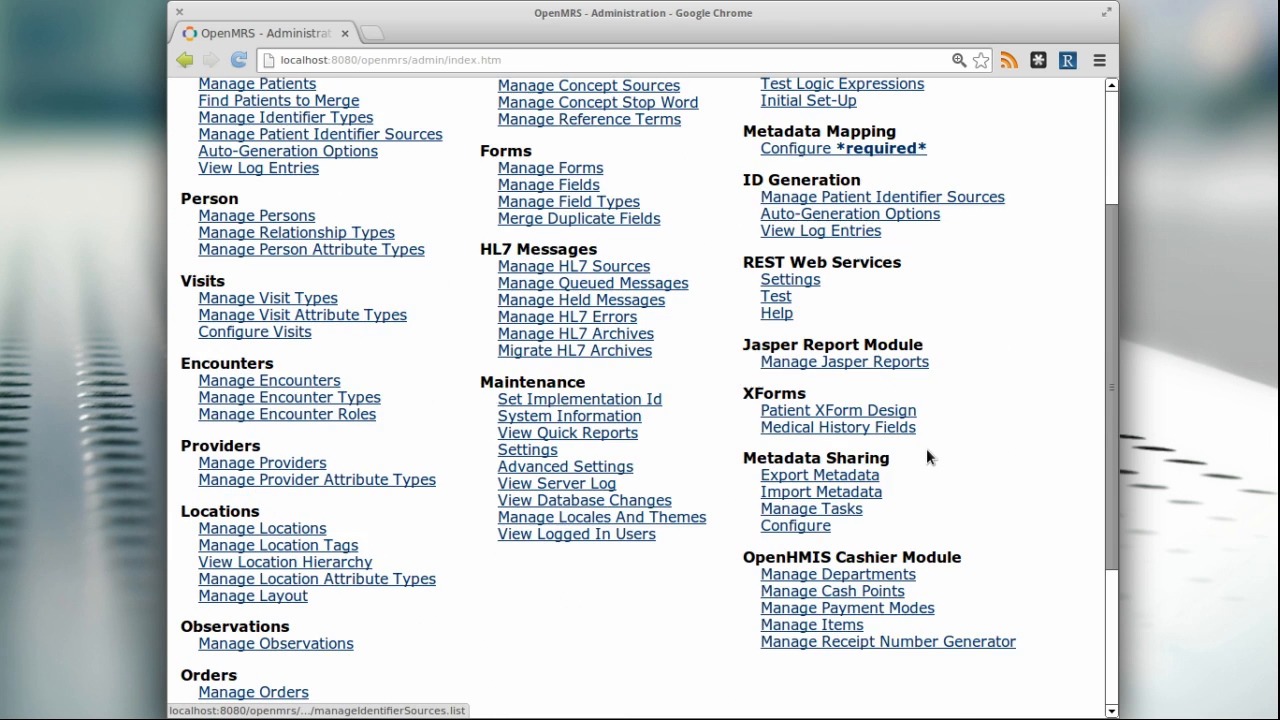
scroll(926, 455, down, 2)
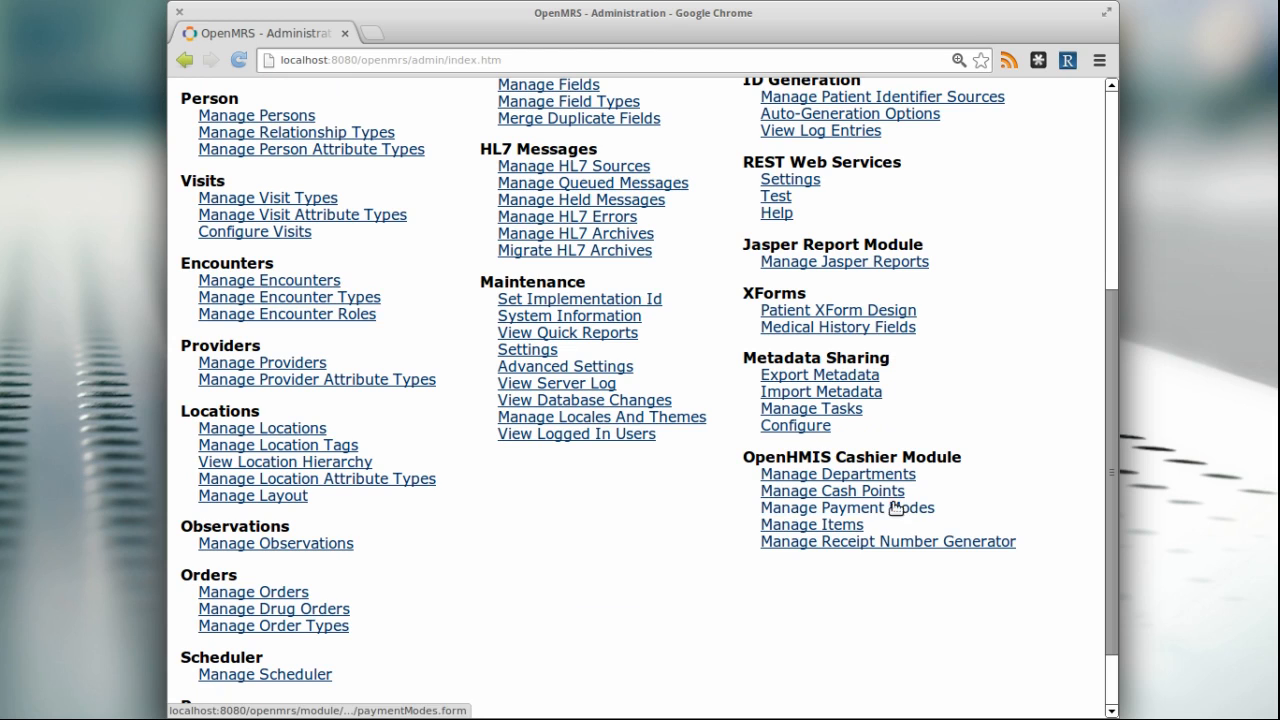
click(812, 515)
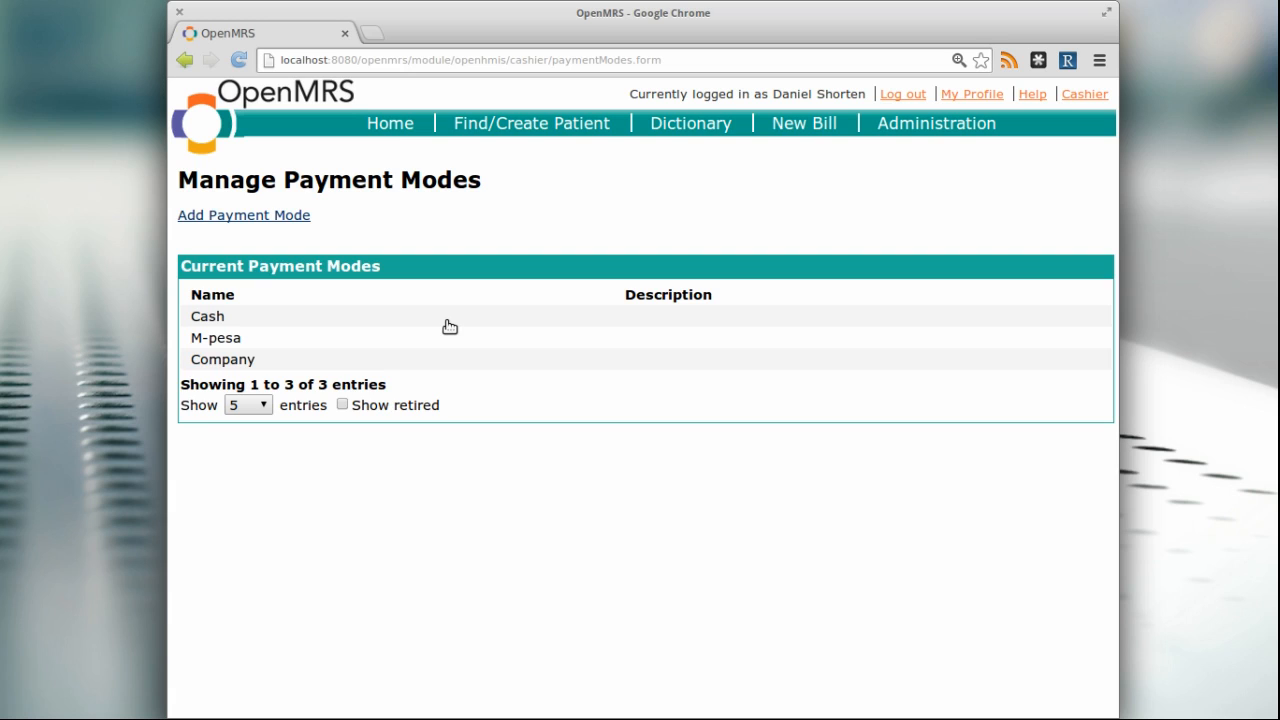
View the attribute types of the M-pesa and Company payment modes, leaving each without changes
click(246, 341)
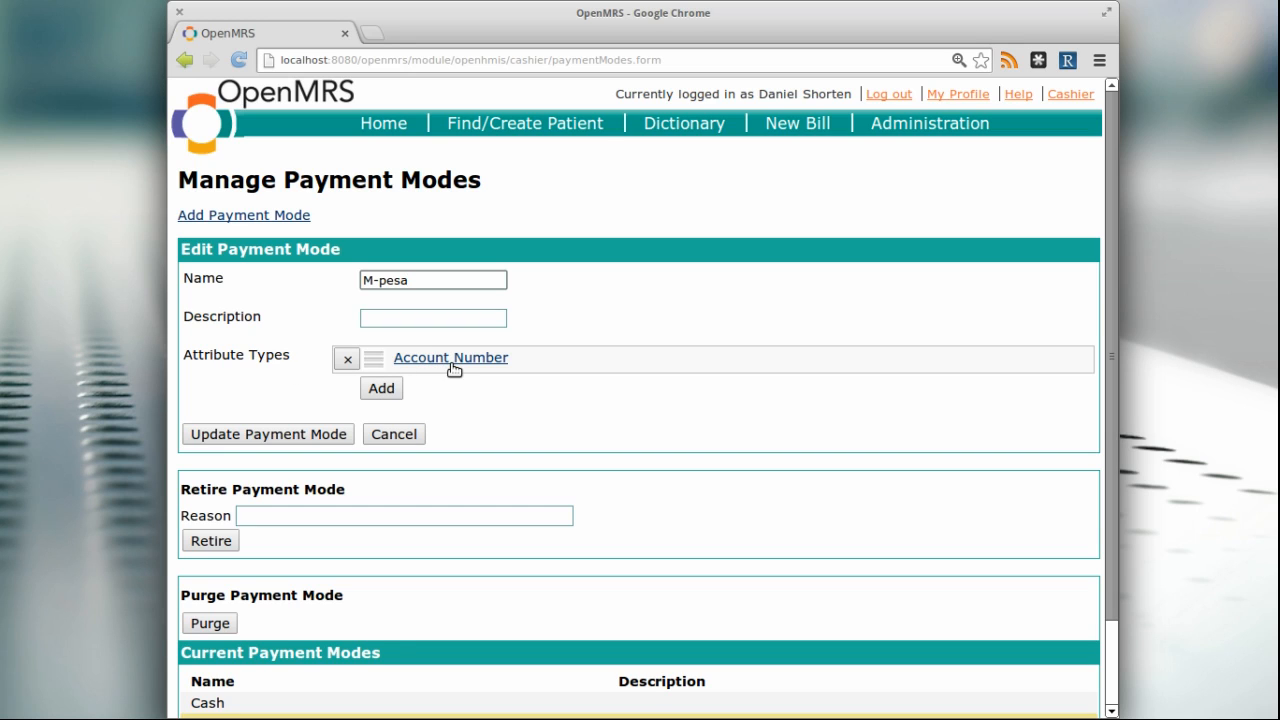
click(408, 435)
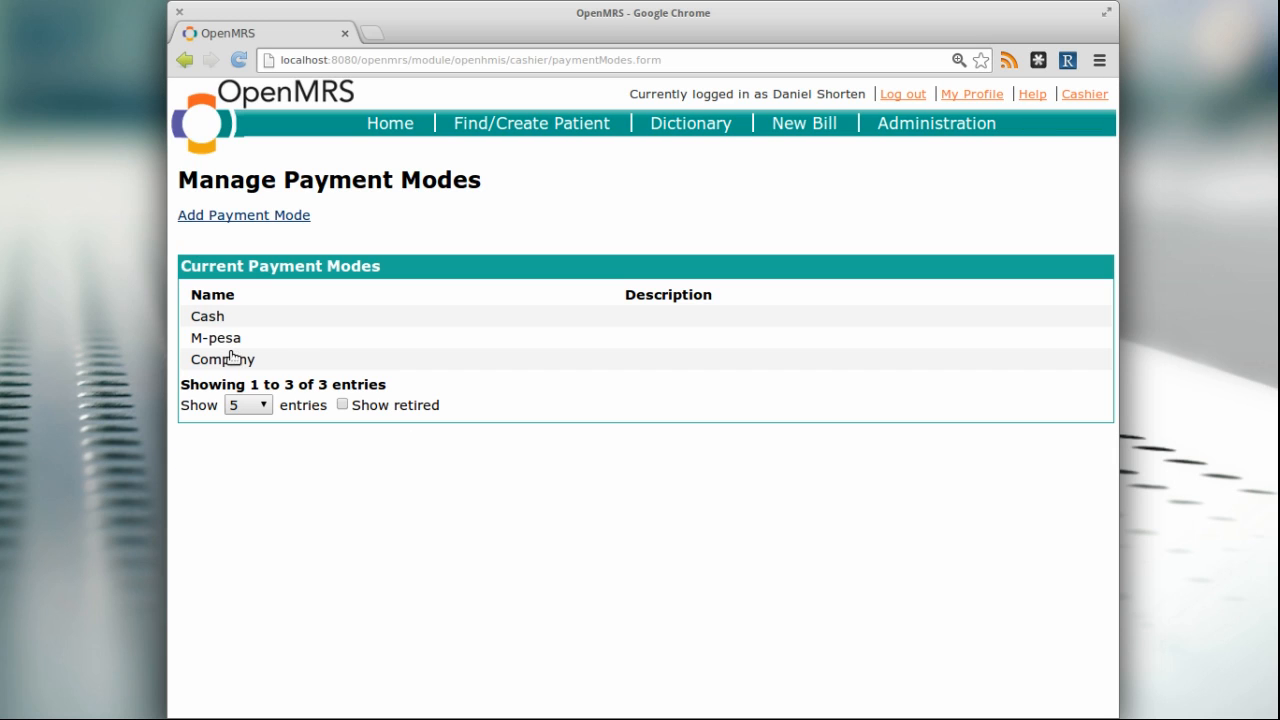
click(231, 358)
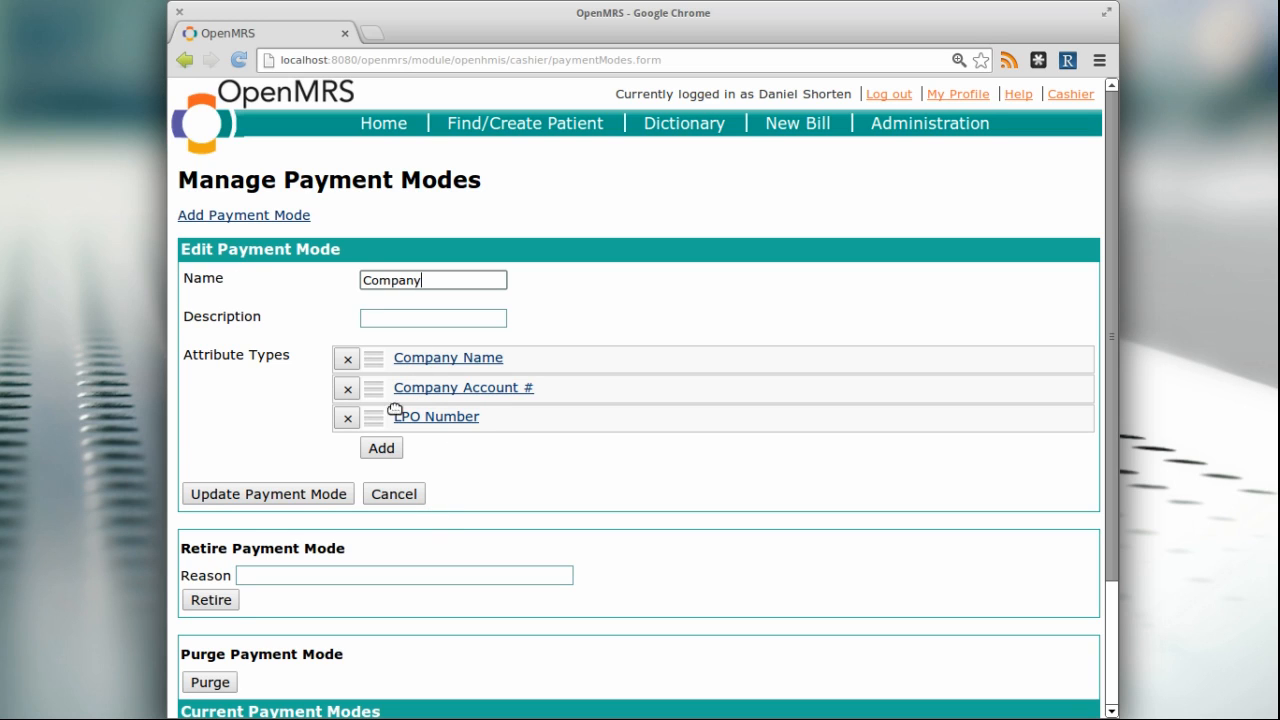
click(405, 494)
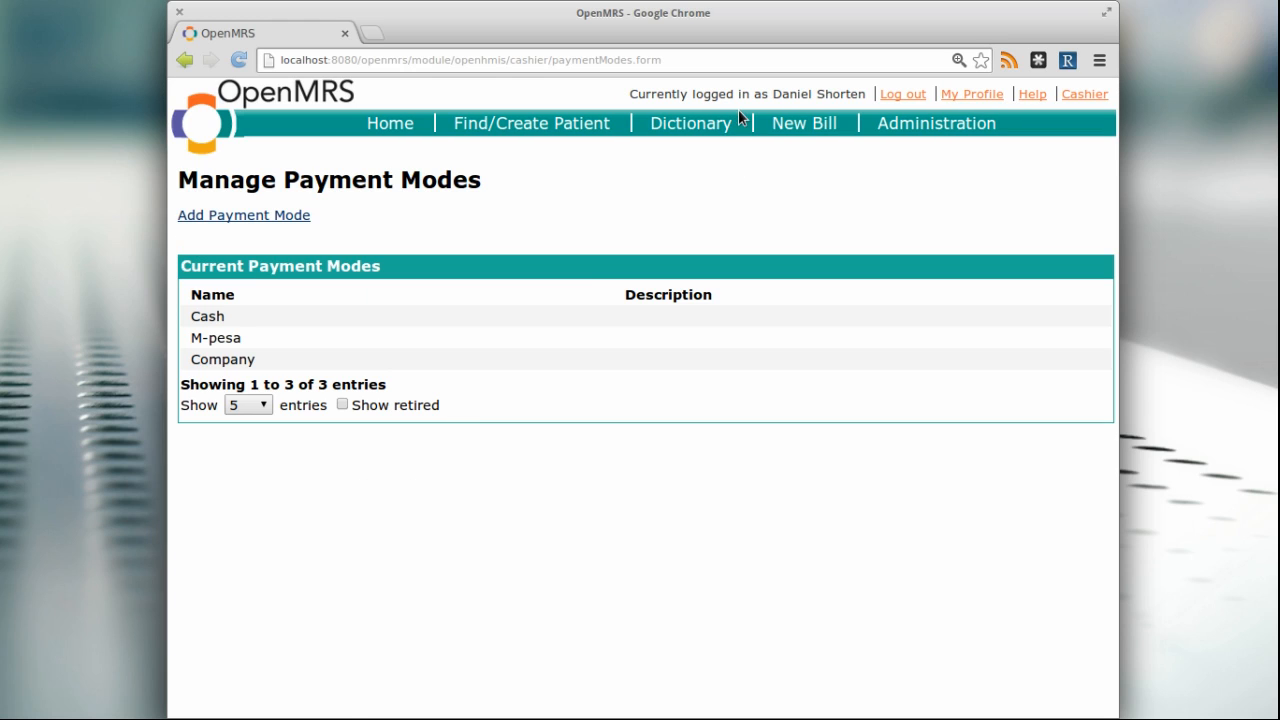
Open the configuration of the Sequential Receipt Number Generator from the cashier module's administration
click(912, 130)
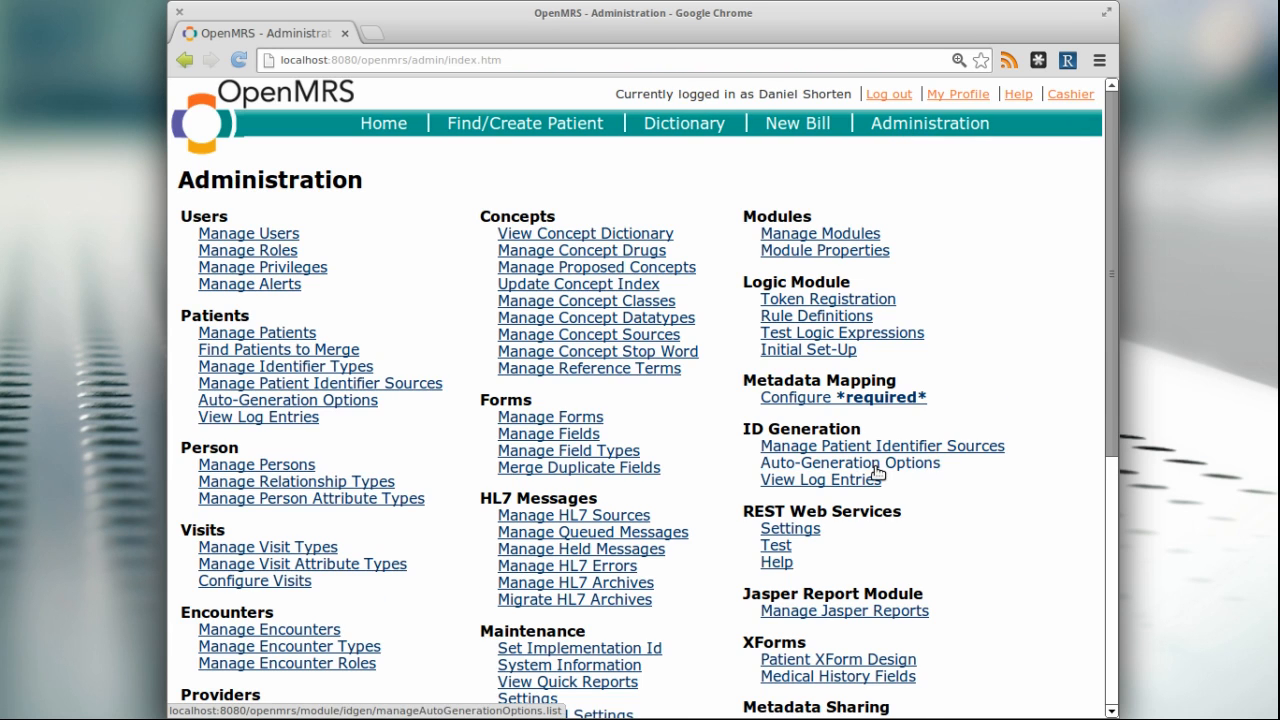
scroll(873, 487, down, 5)
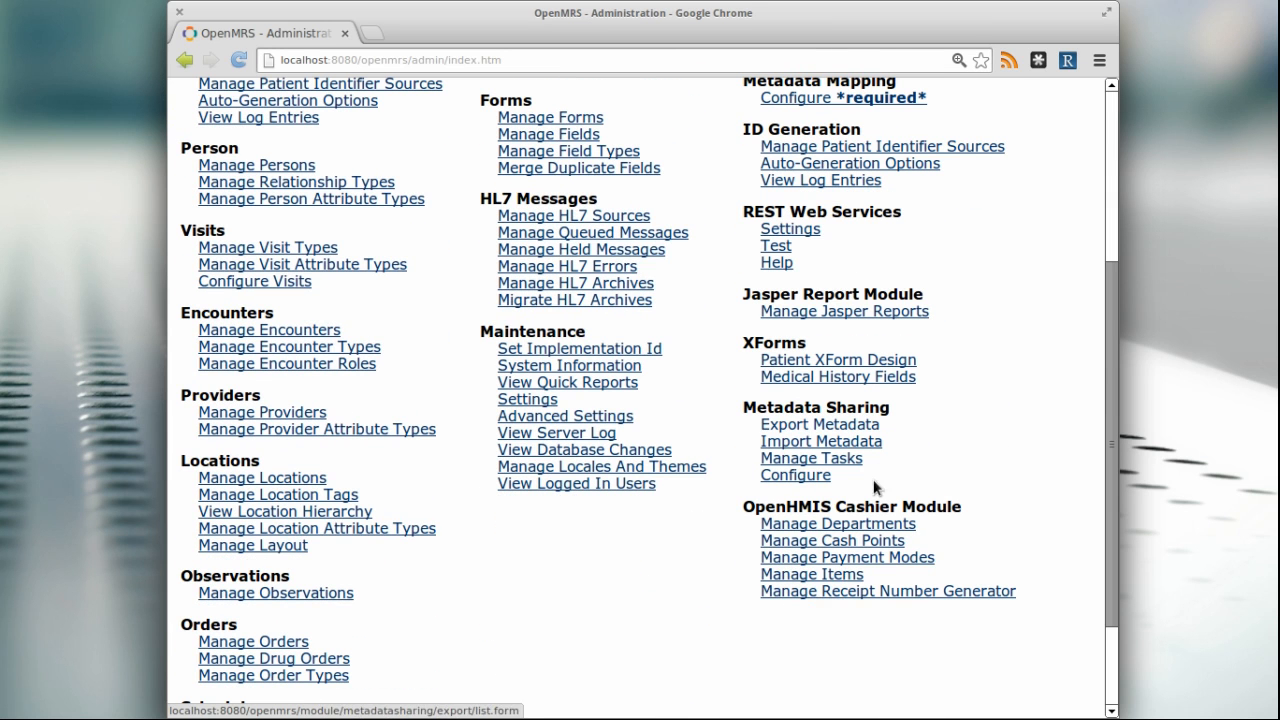
click(856, 592)
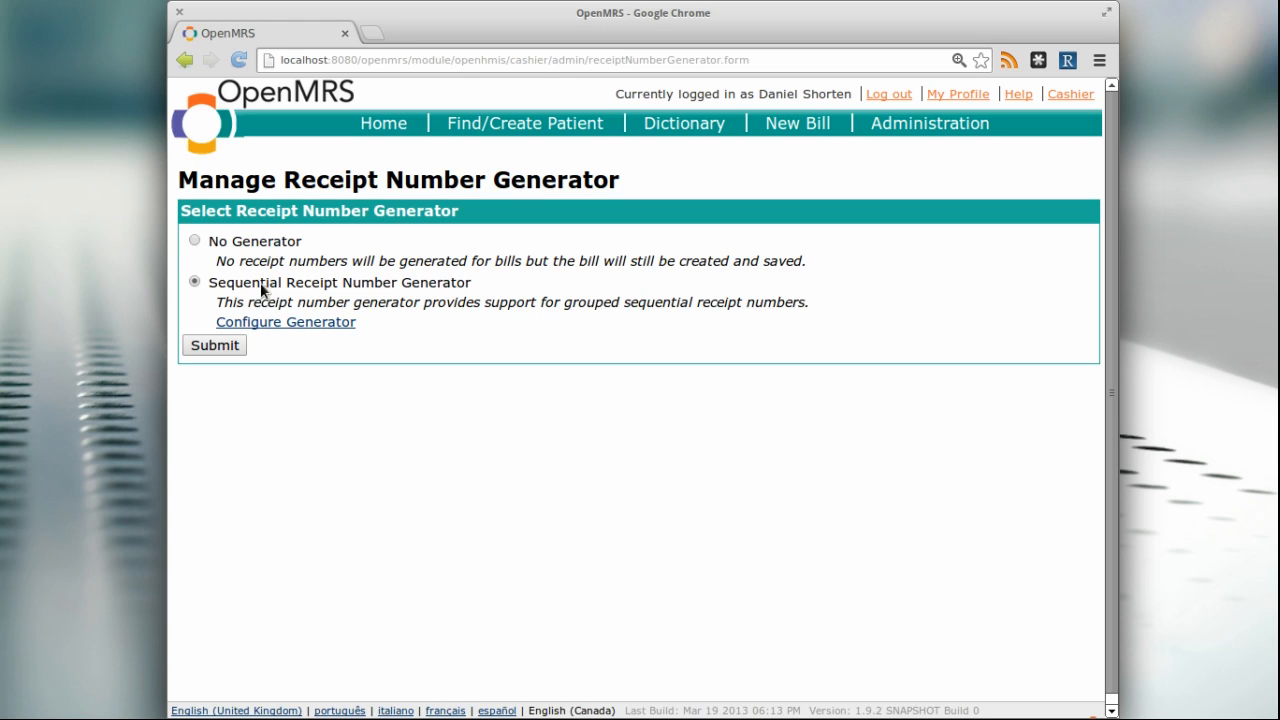
click(309, 328)
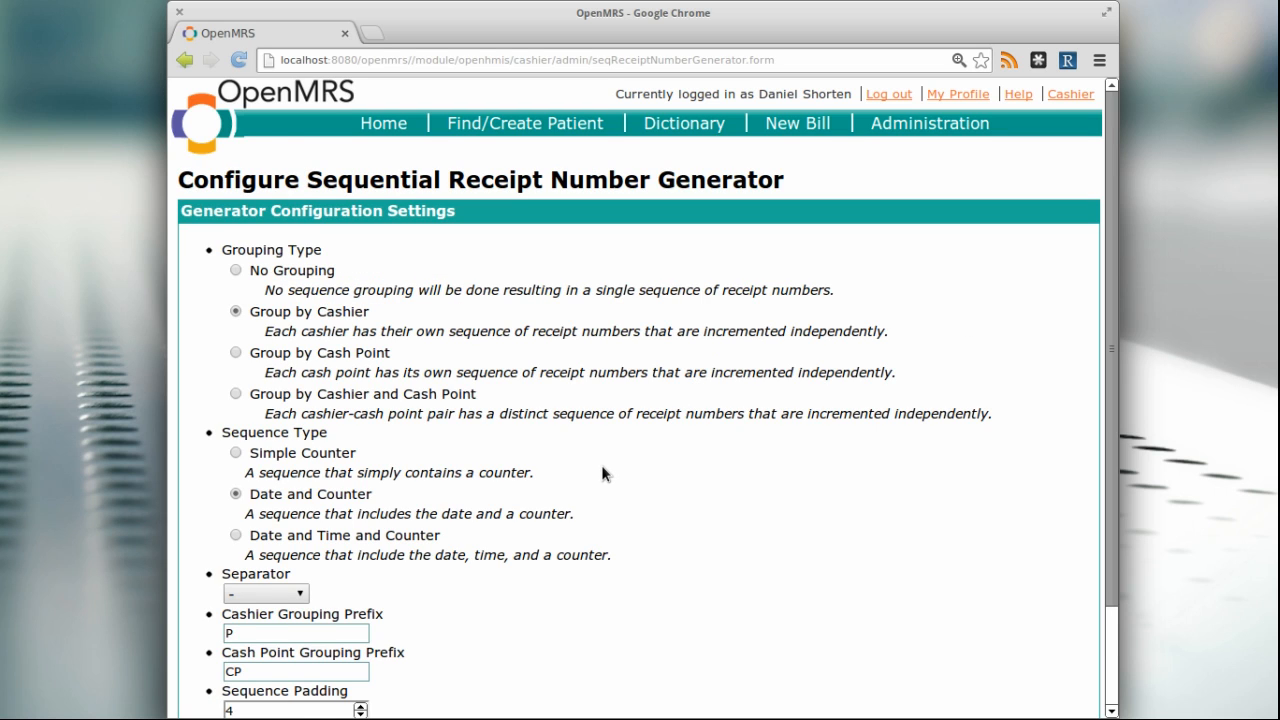
Examine the generator's grouping type, sequence type, separator, prefix, padding and check digit settings
scroll(601, 468, down, 1)
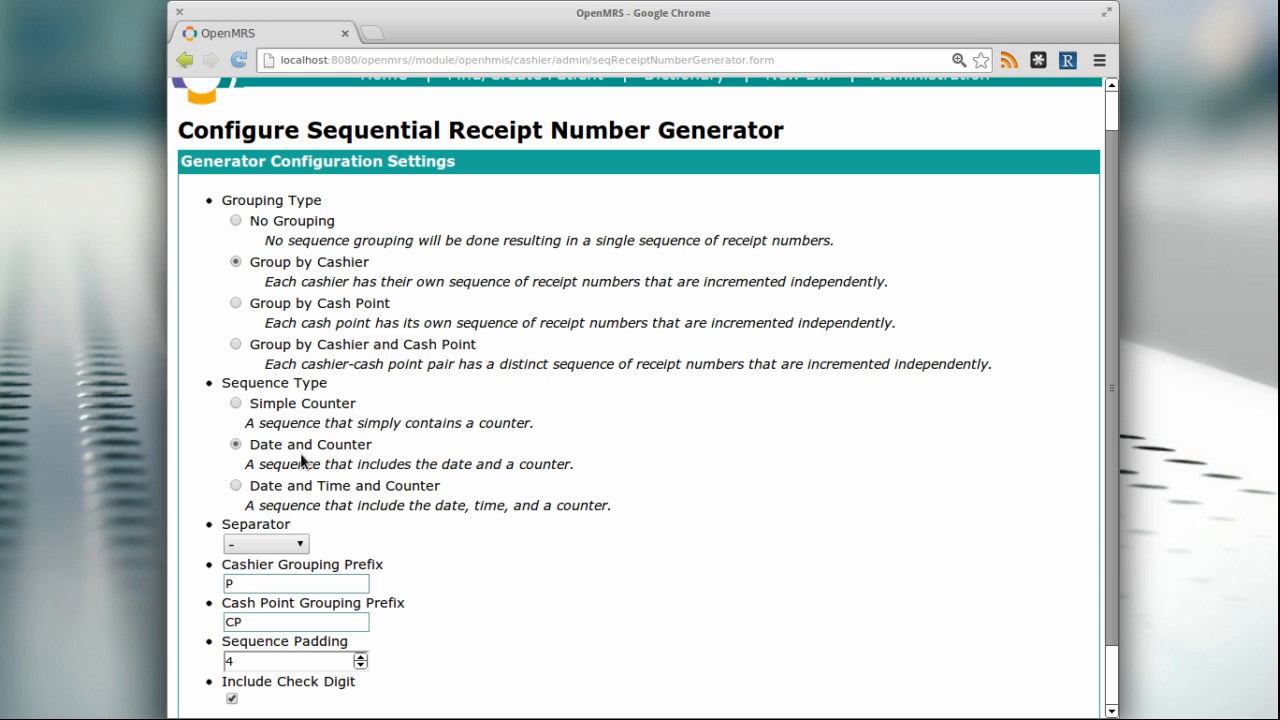
scroll(547, 495, down, 1)
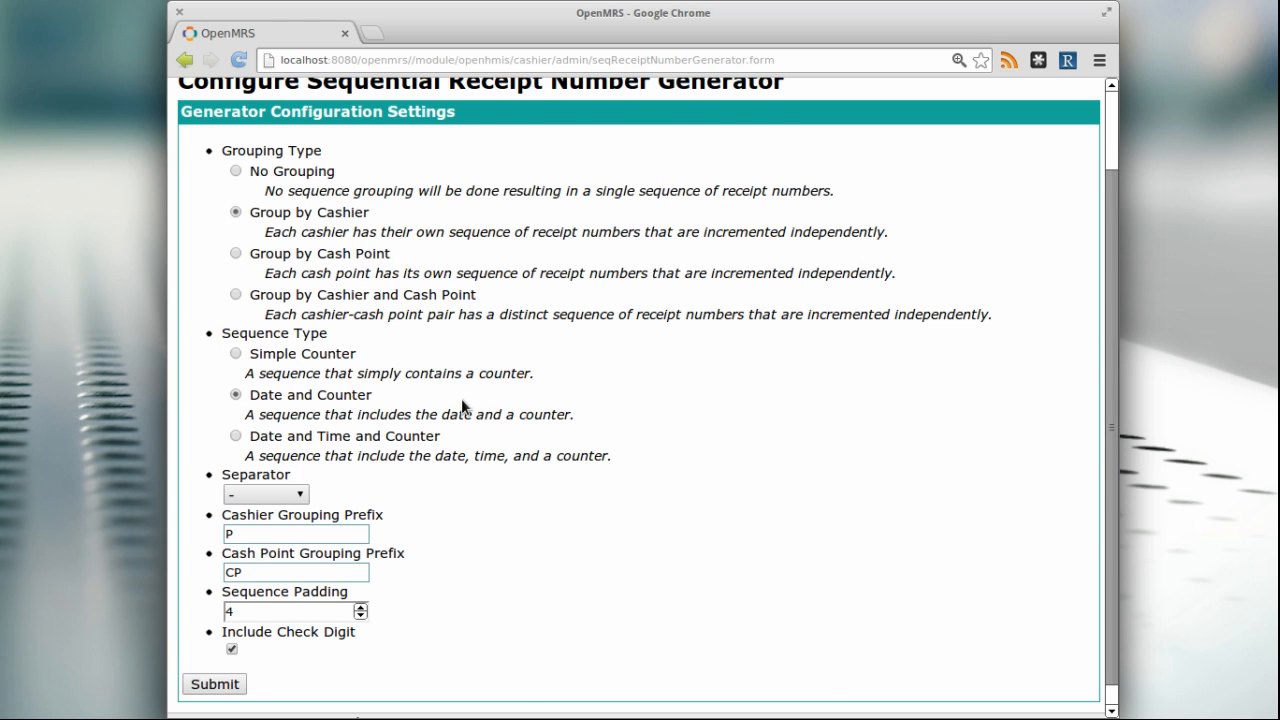
scroll(460, 401, up, 2)
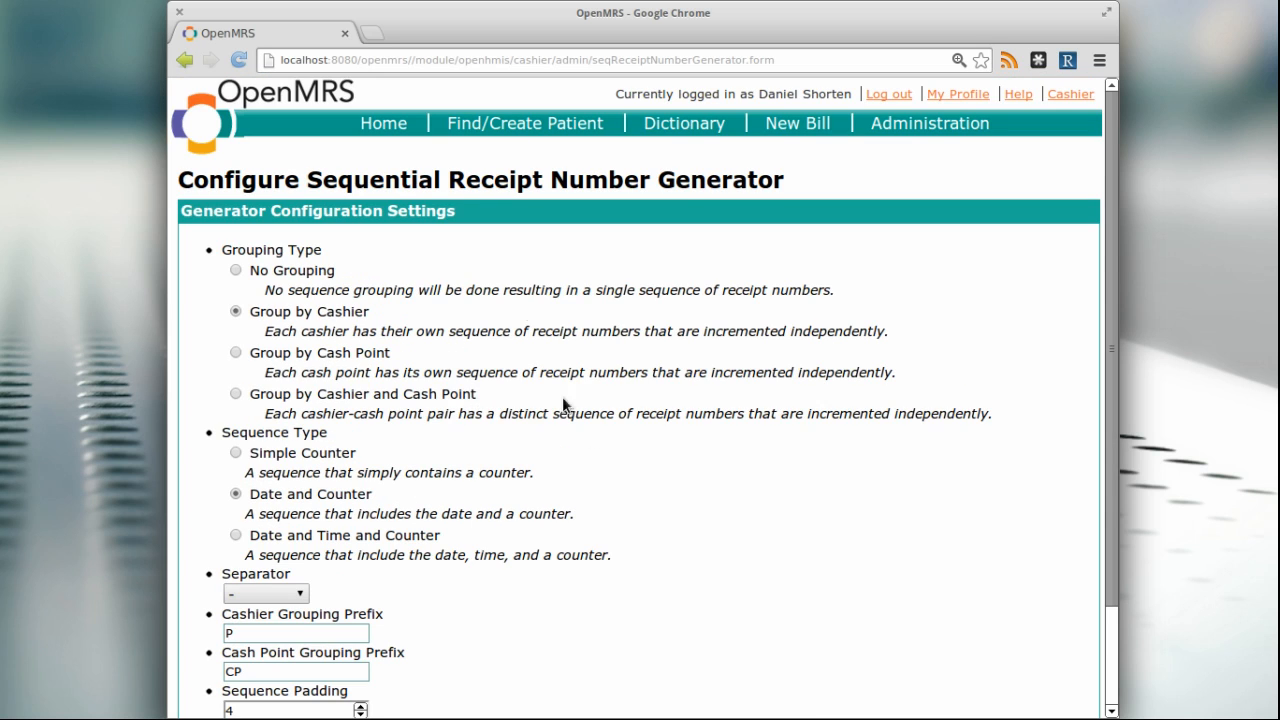
scroll(491, 373, down, 3)
scroll(696, 421, up, 3)
Go back to the Manage Receipt Number Generator page and reopen the sequential generator's configuration
click(928, 125)
scroll(897, 471, down, 7)
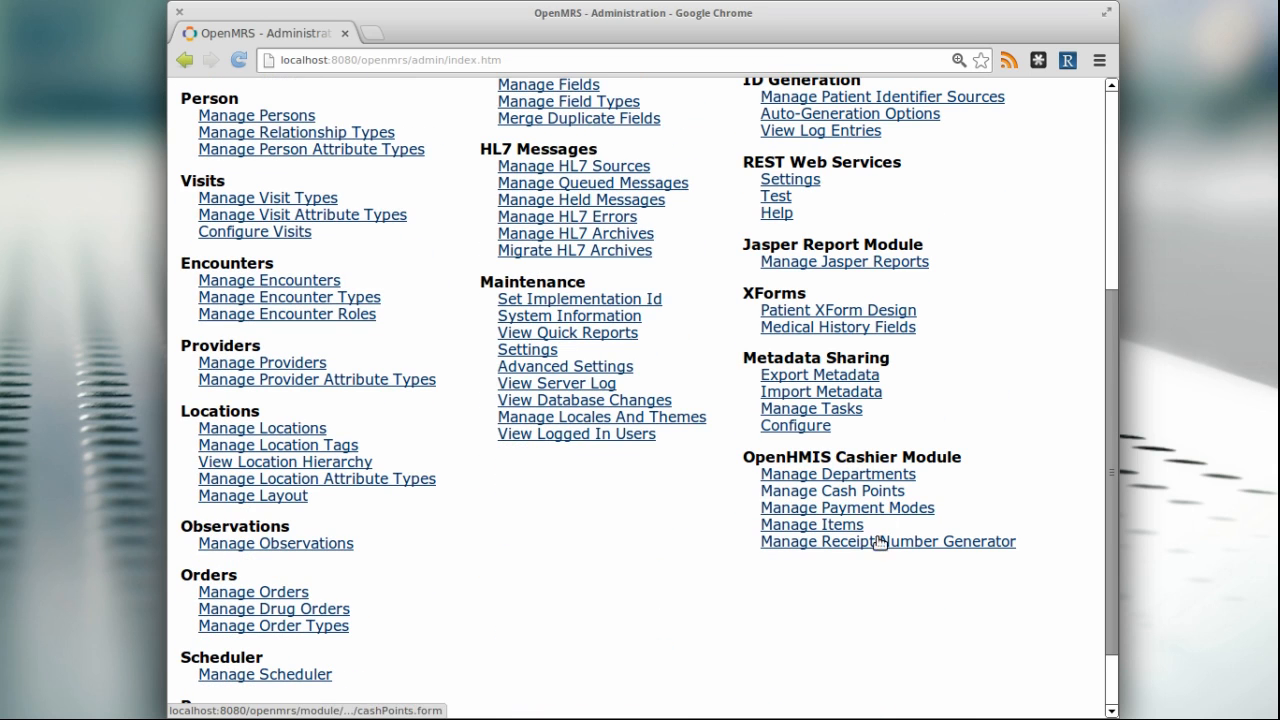
click(850, 542)
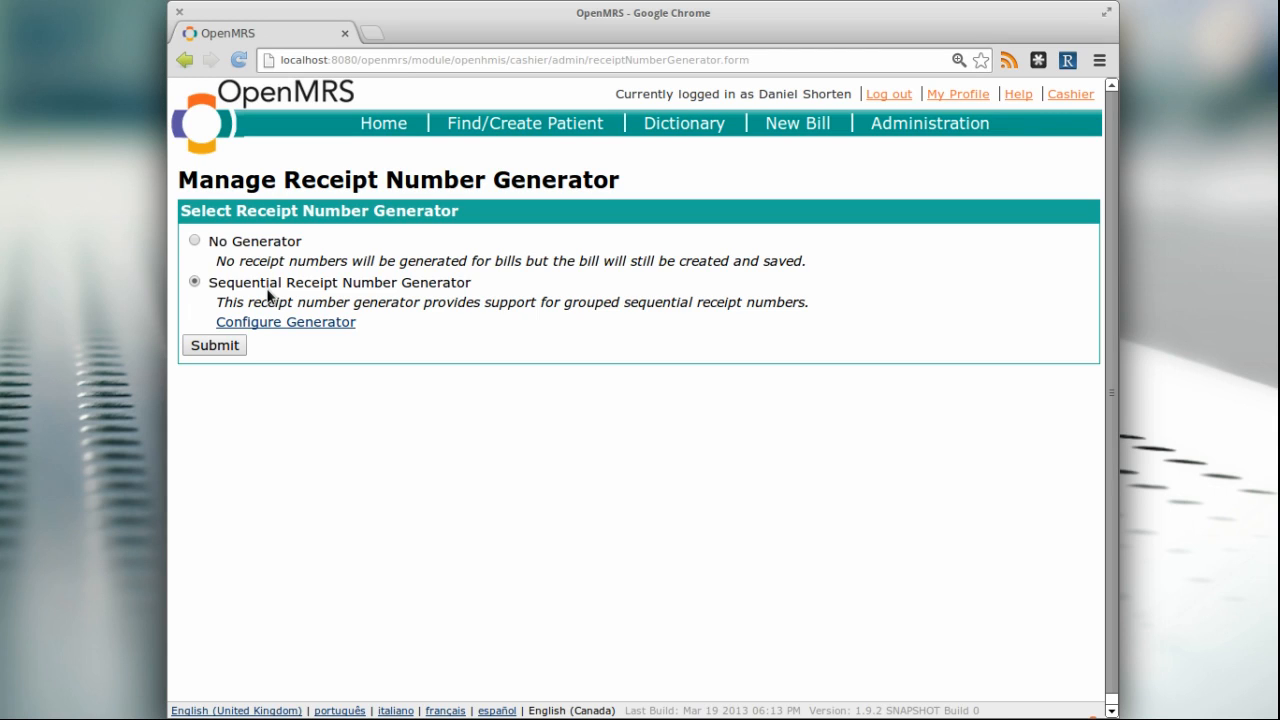
click(237, 330)
Look over the cashier module's administration entries again and open a new bill
click(915, 127)
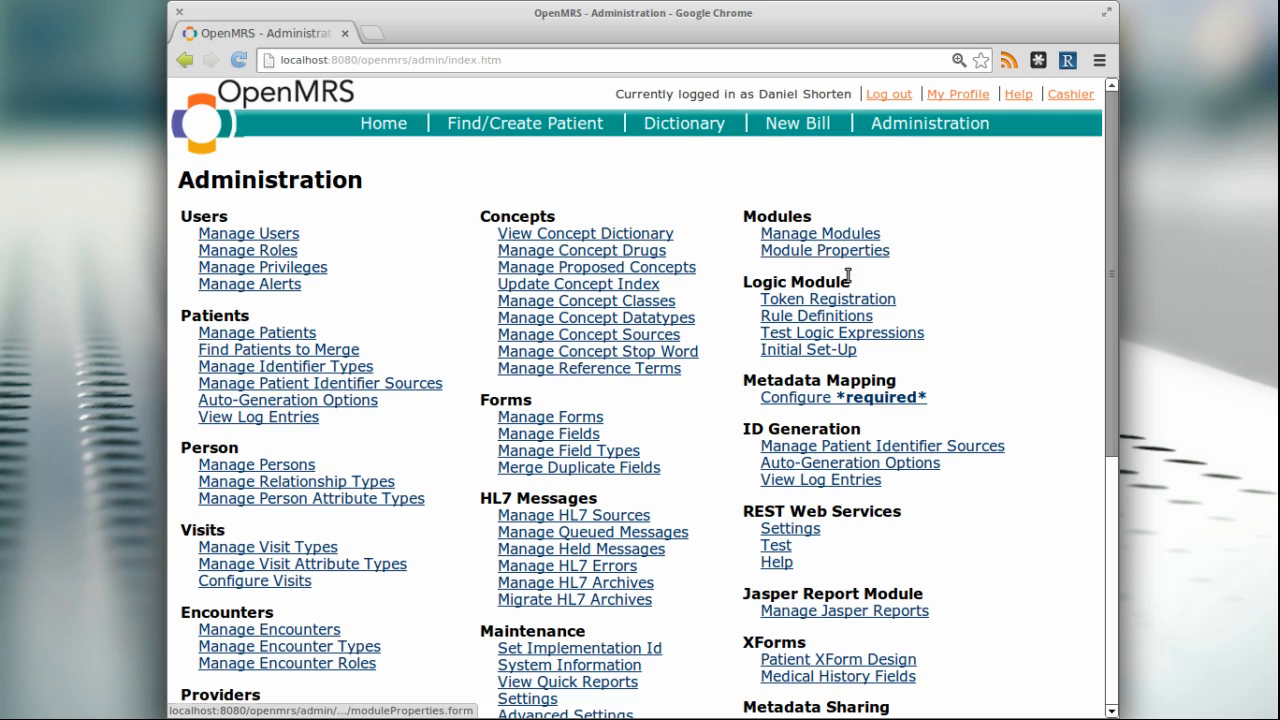
scroll(875, 320, down, 5)
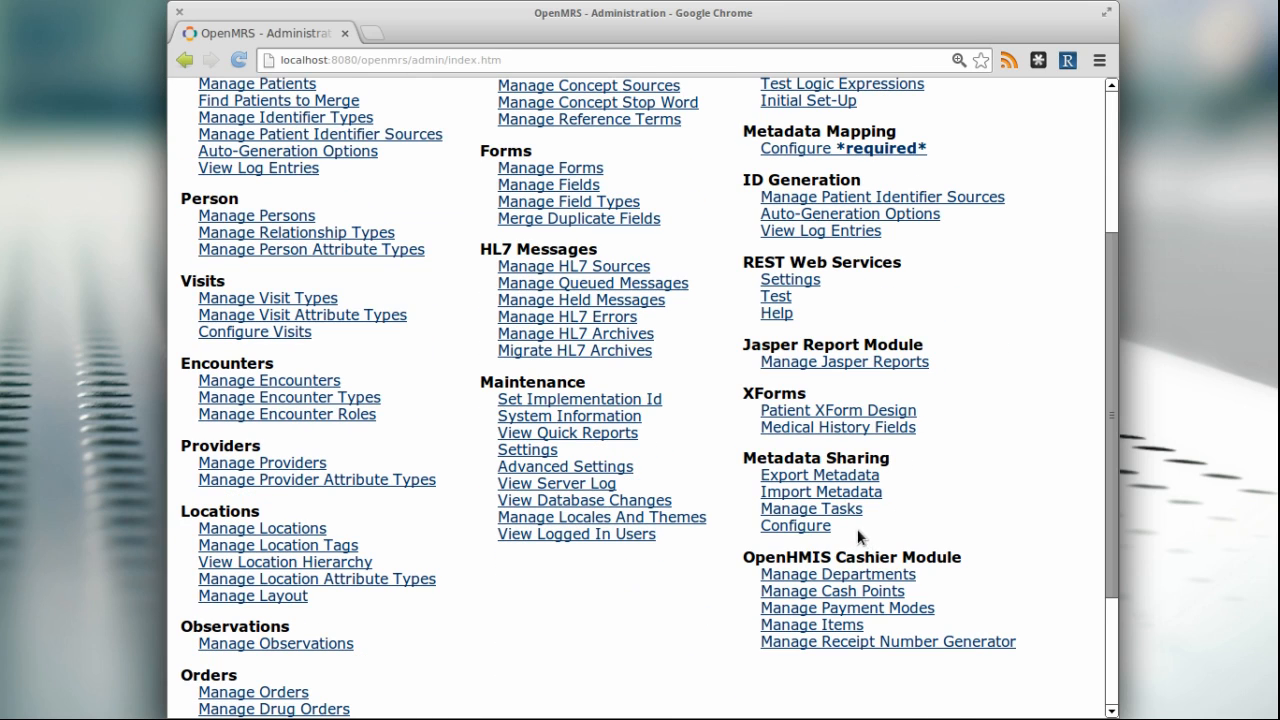
scroll(845, 510, up, 5)
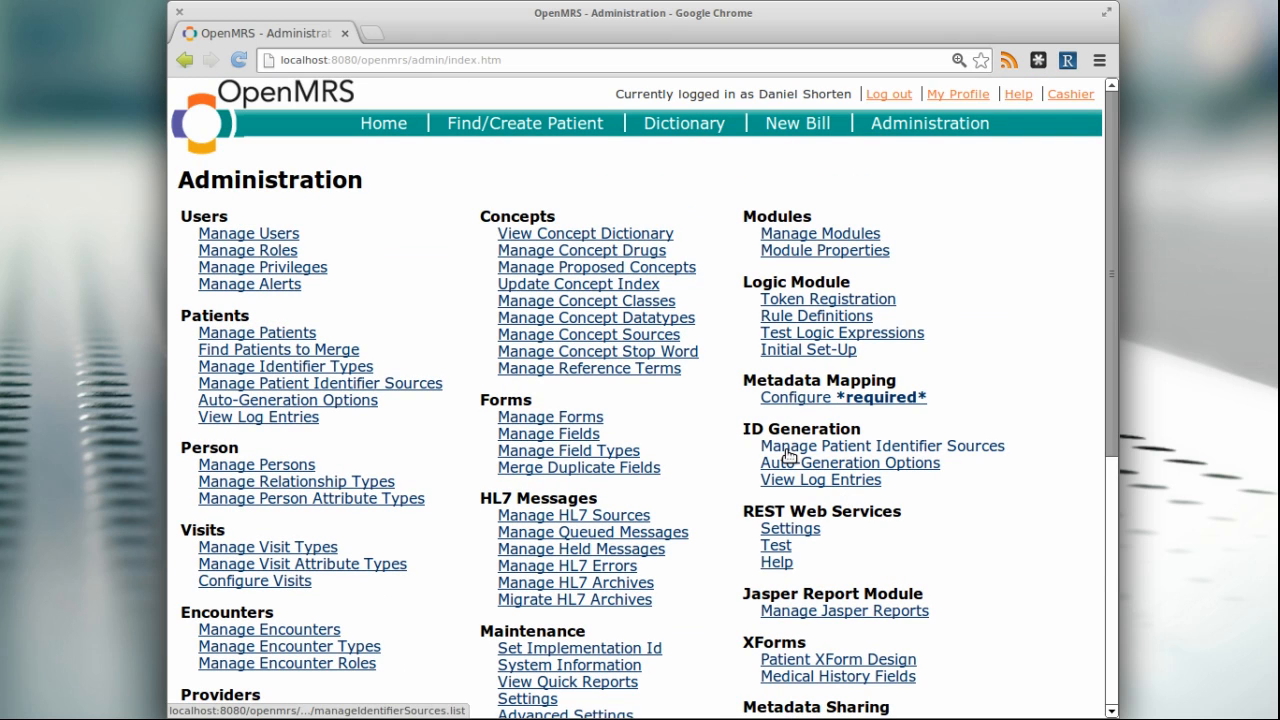
click(799, 121)
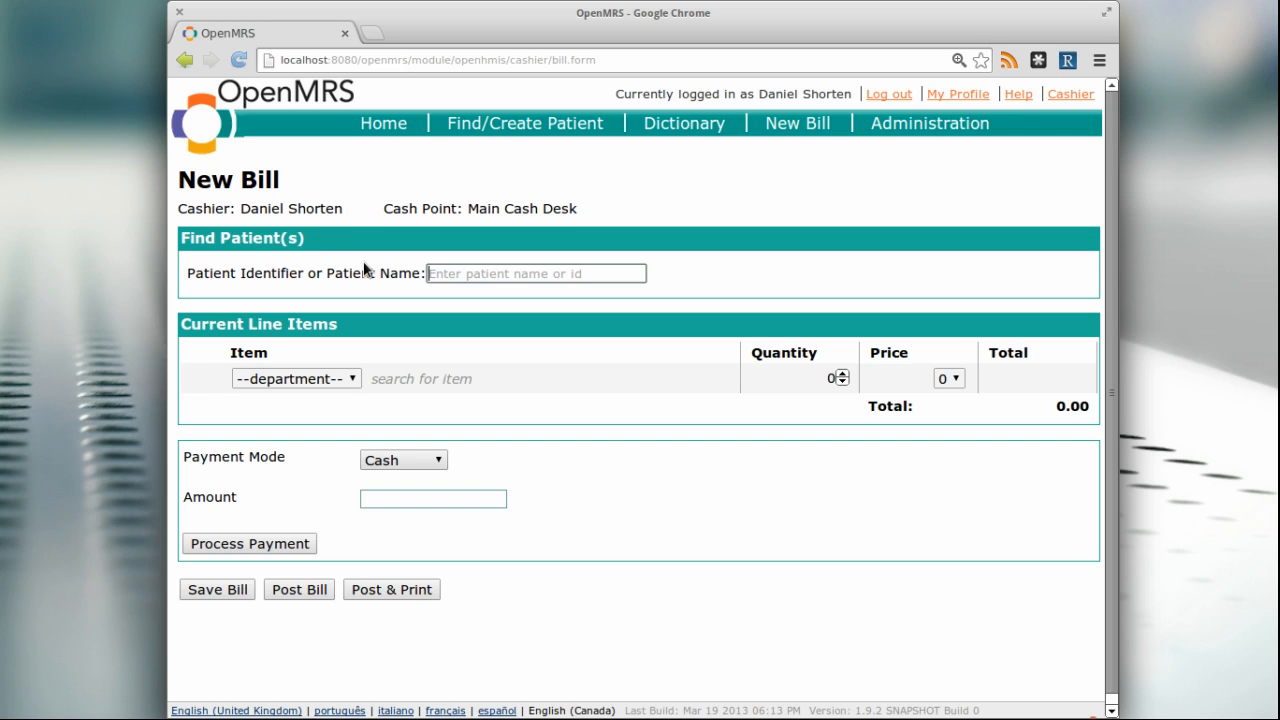
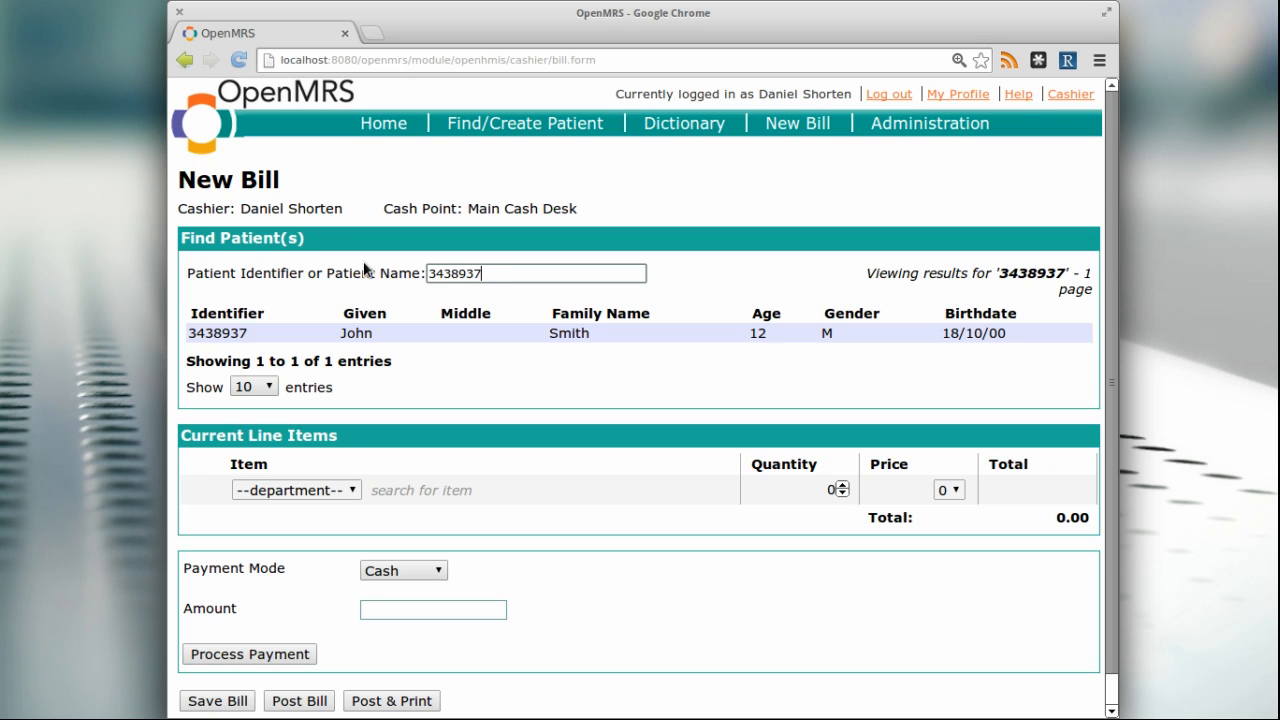
Find the patient by entering the patient identifier and select the matching patient for the new bill
key(Down)
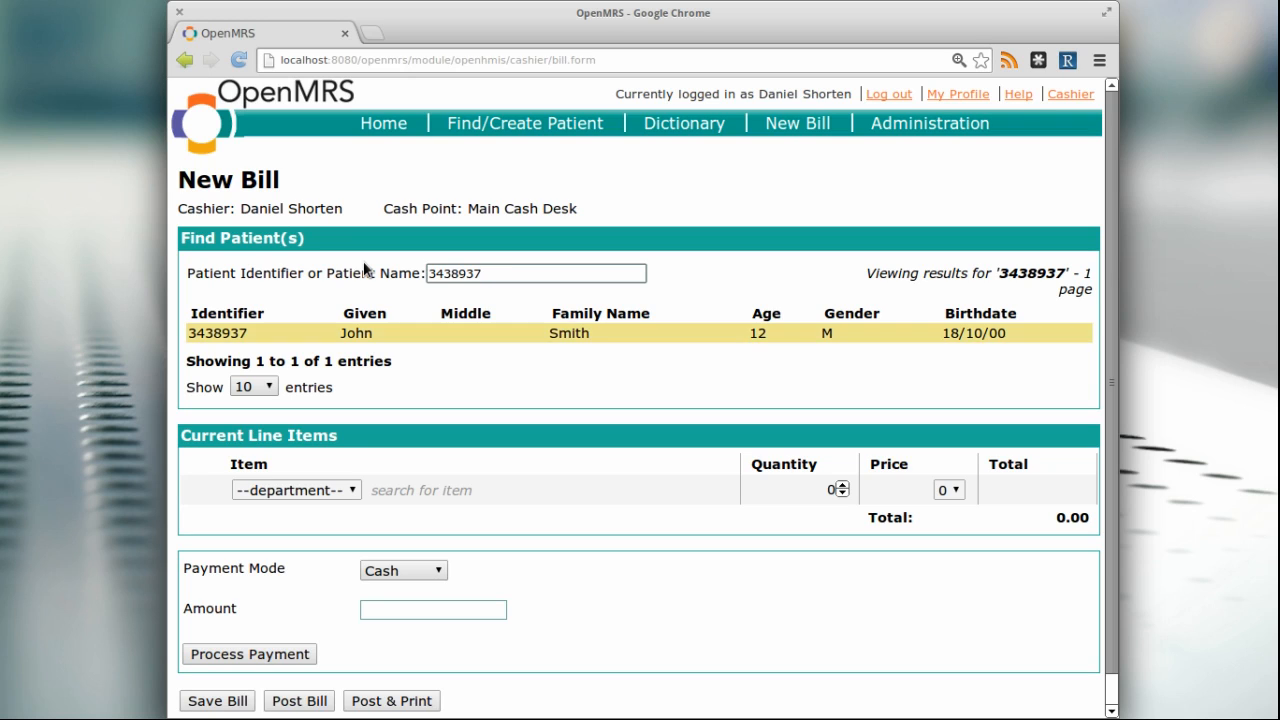
key(Return)
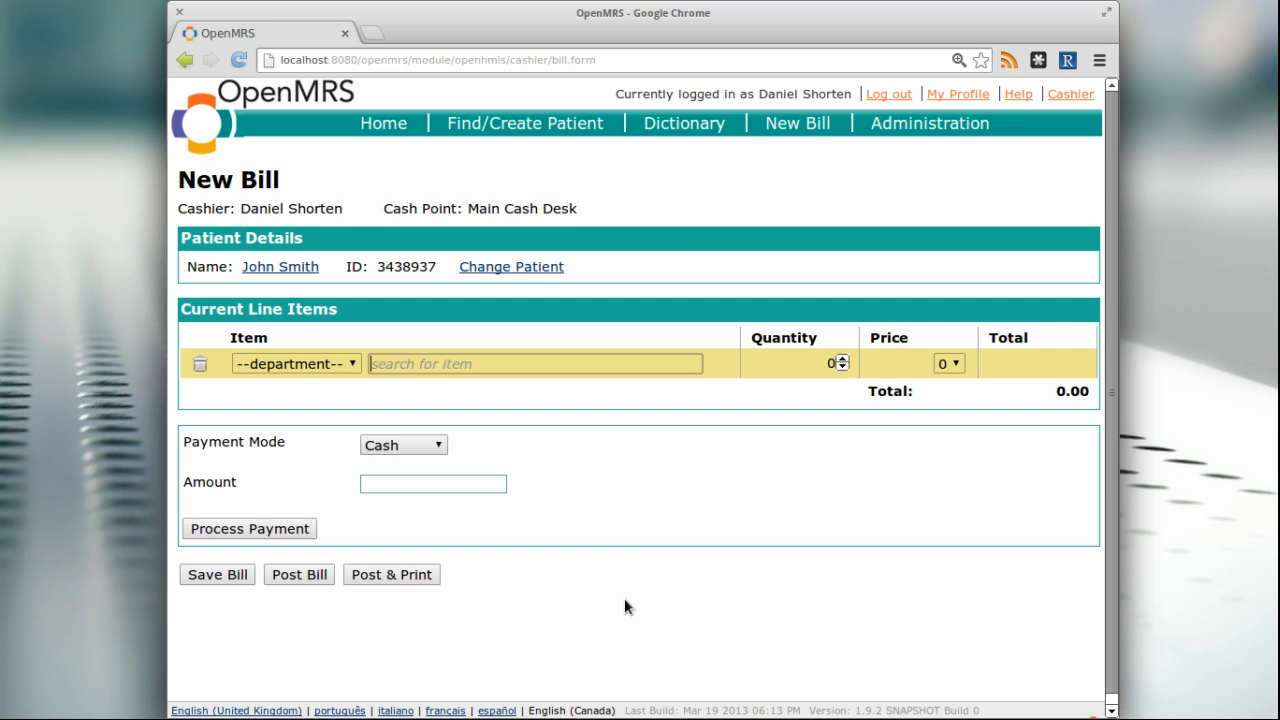
Add Ciprofloxacin 500mg Tab to the bill's line items with a quantity of 10
text(cip)
key(Down)
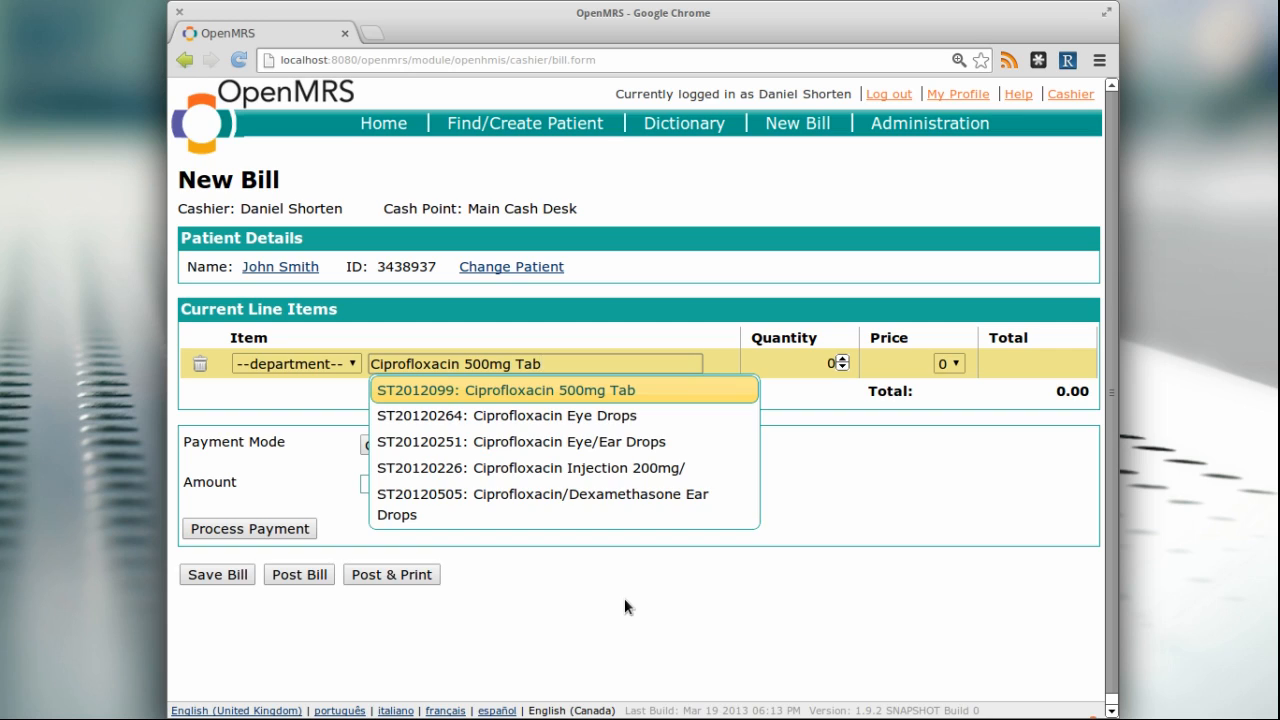
key(Return)
text(10)
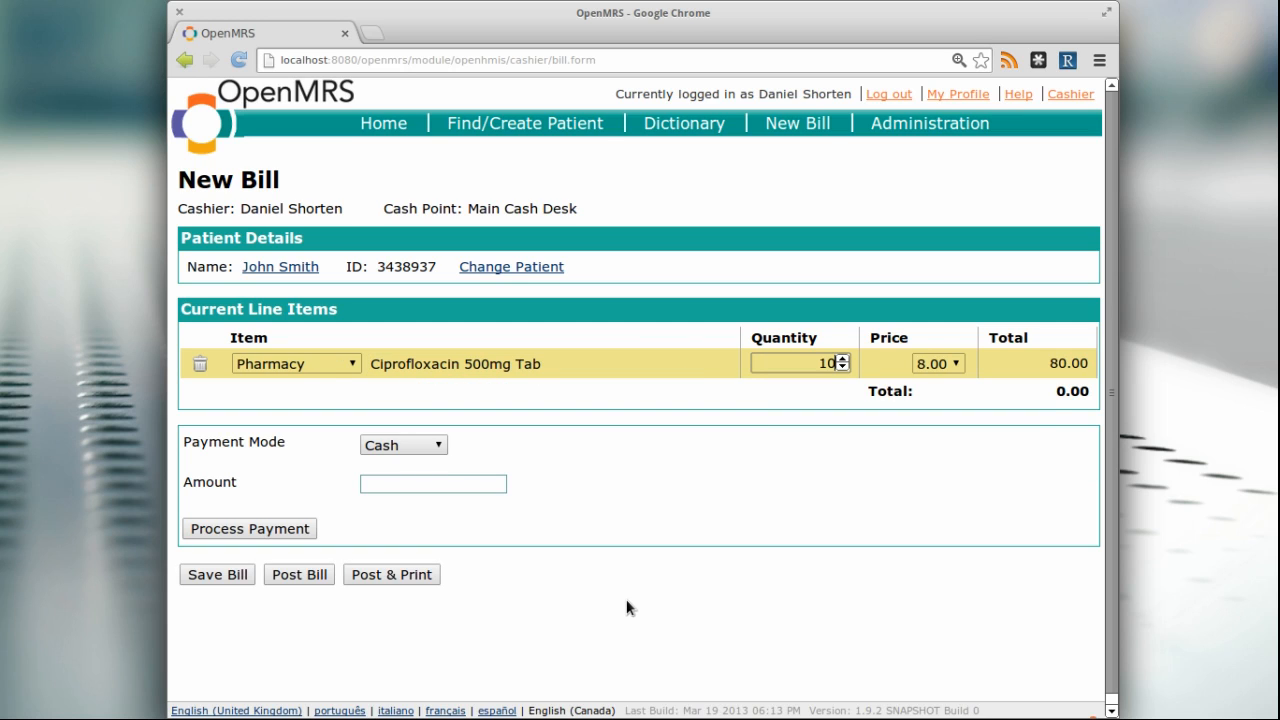
key(Return)
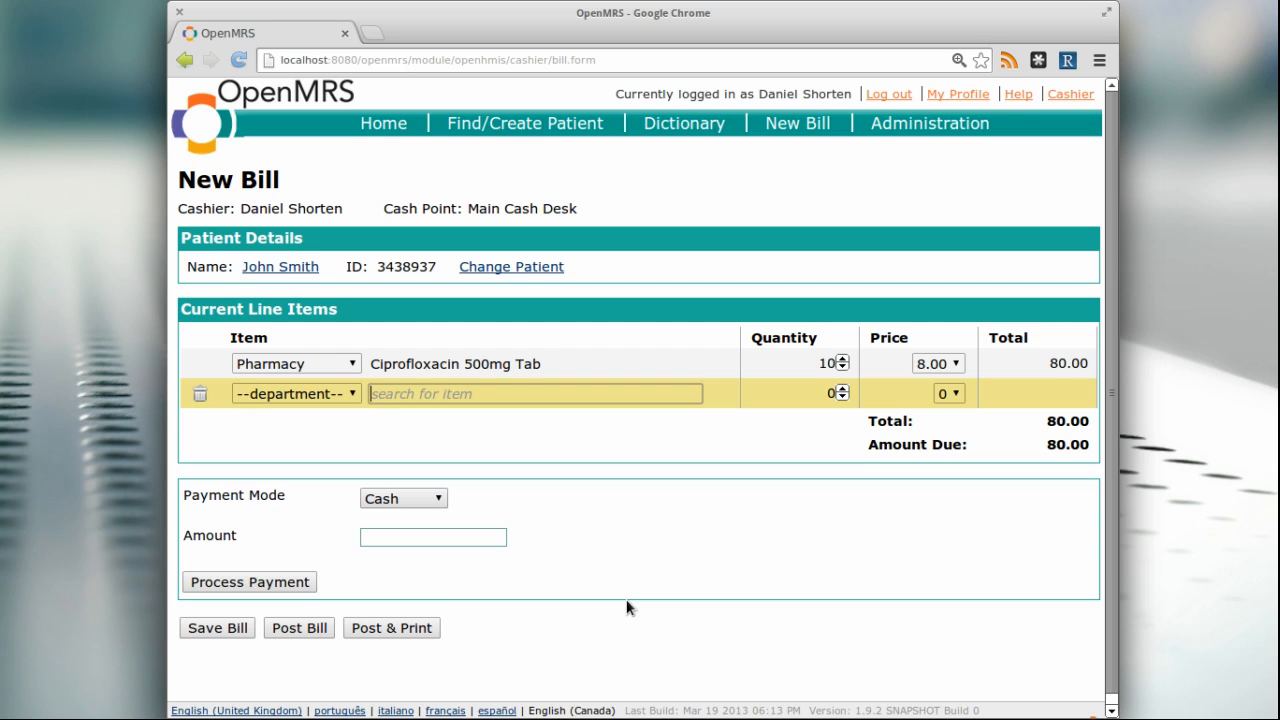
Add Consultation Fee and File Retrieval as line items, each with a quantity of 1
text(cons)
key(Down)
key(Return)
key(Return)
text(Fil)
key(Down)
key(Return)
key(Return)
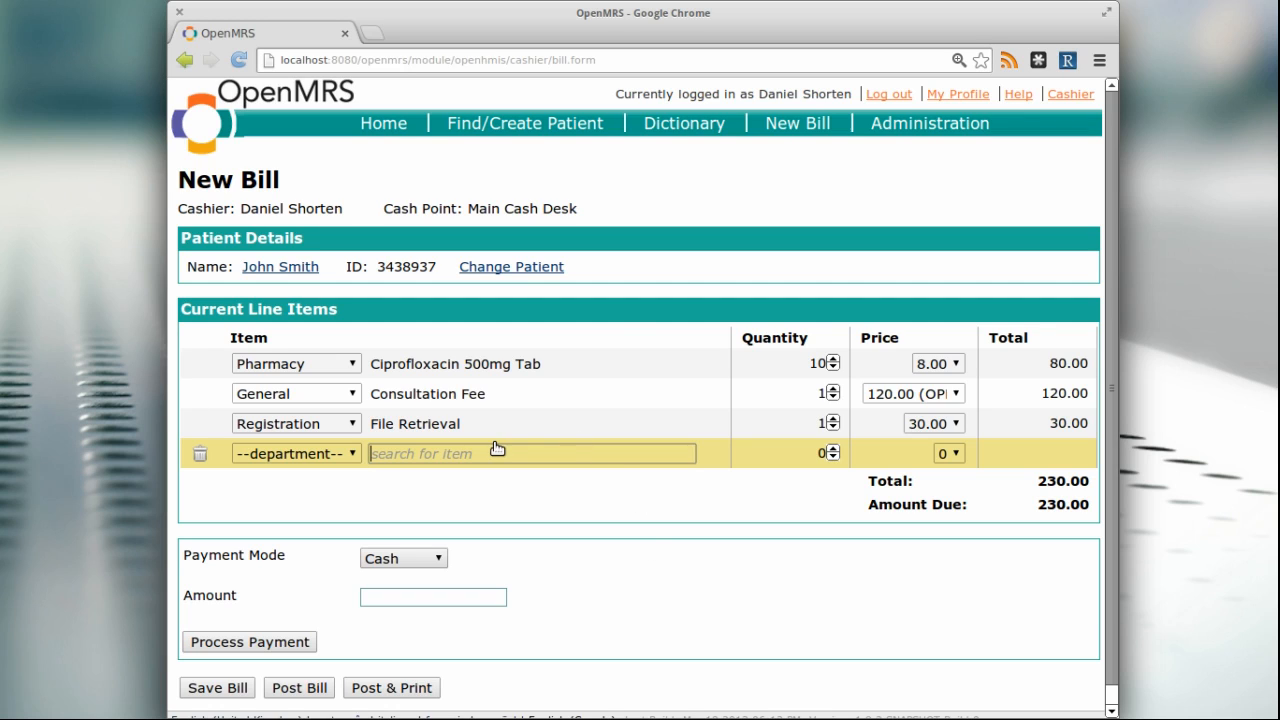
Examine the price options offered for the Consultation Fee and Ciprofloxacin line items
click(954, 395)
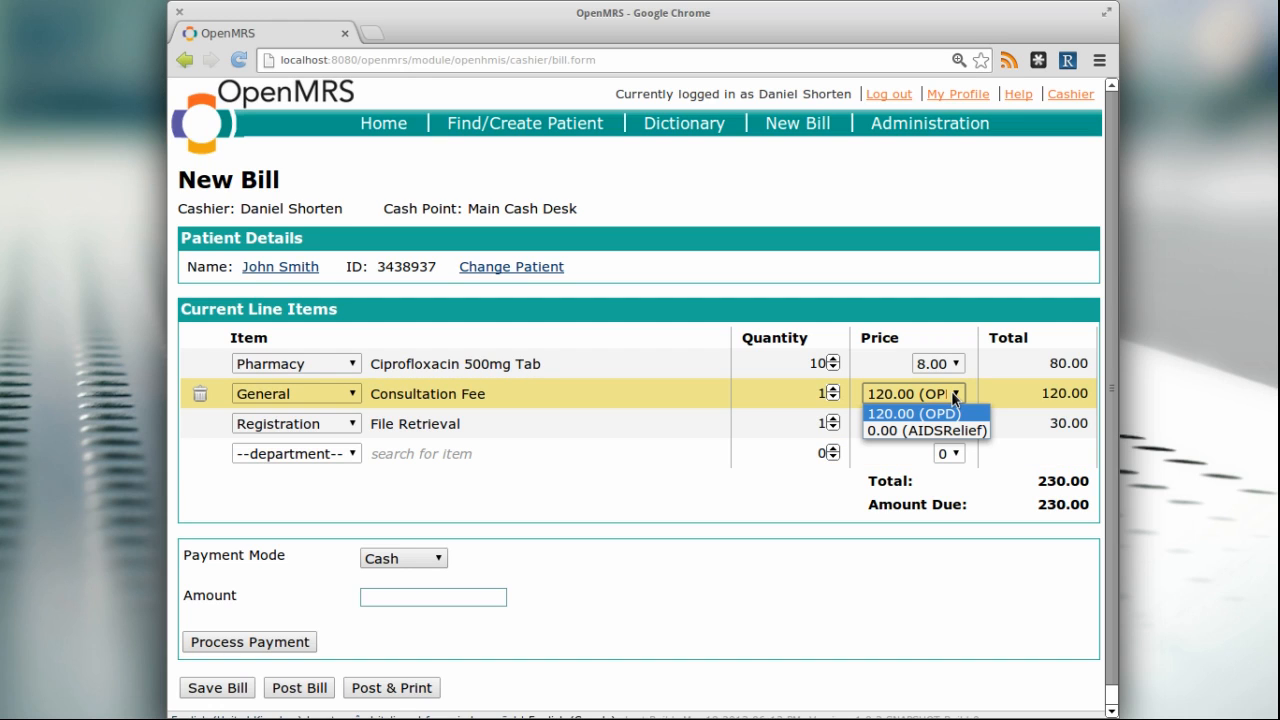
click(952, 393)
click(960, 365)
click(960, 365)
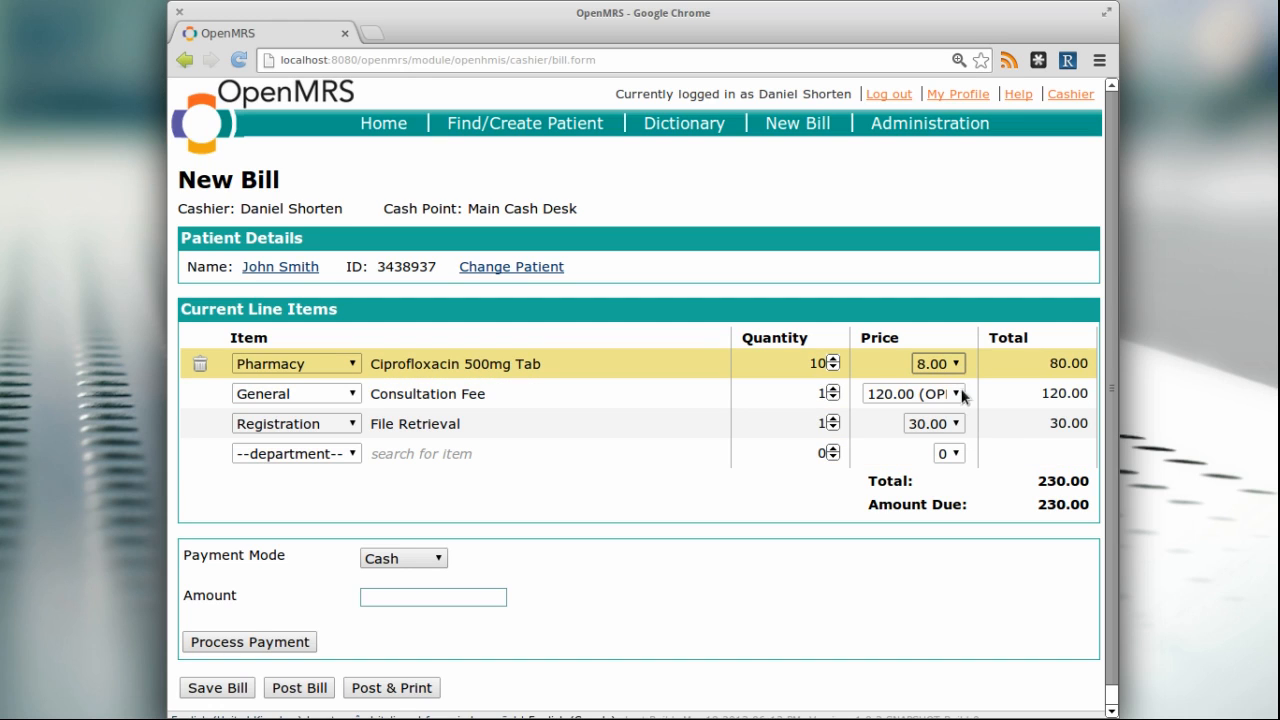
click(957, 395)
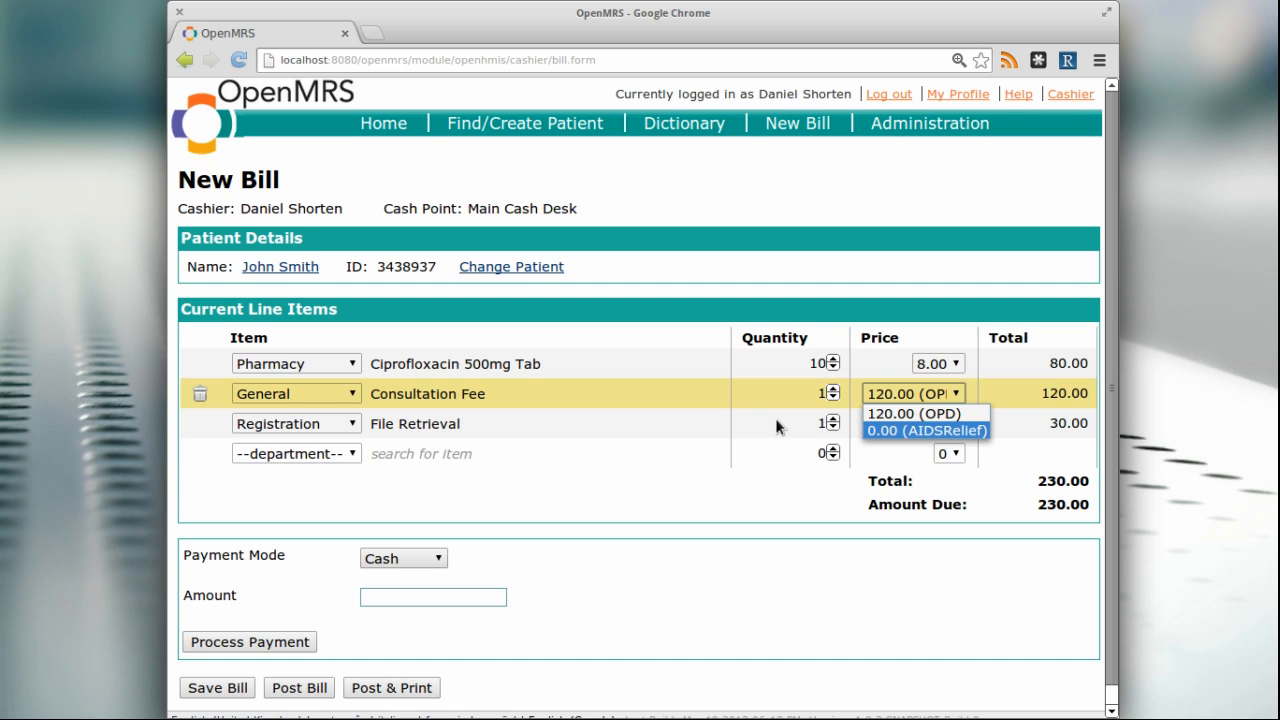
click(922, 389)
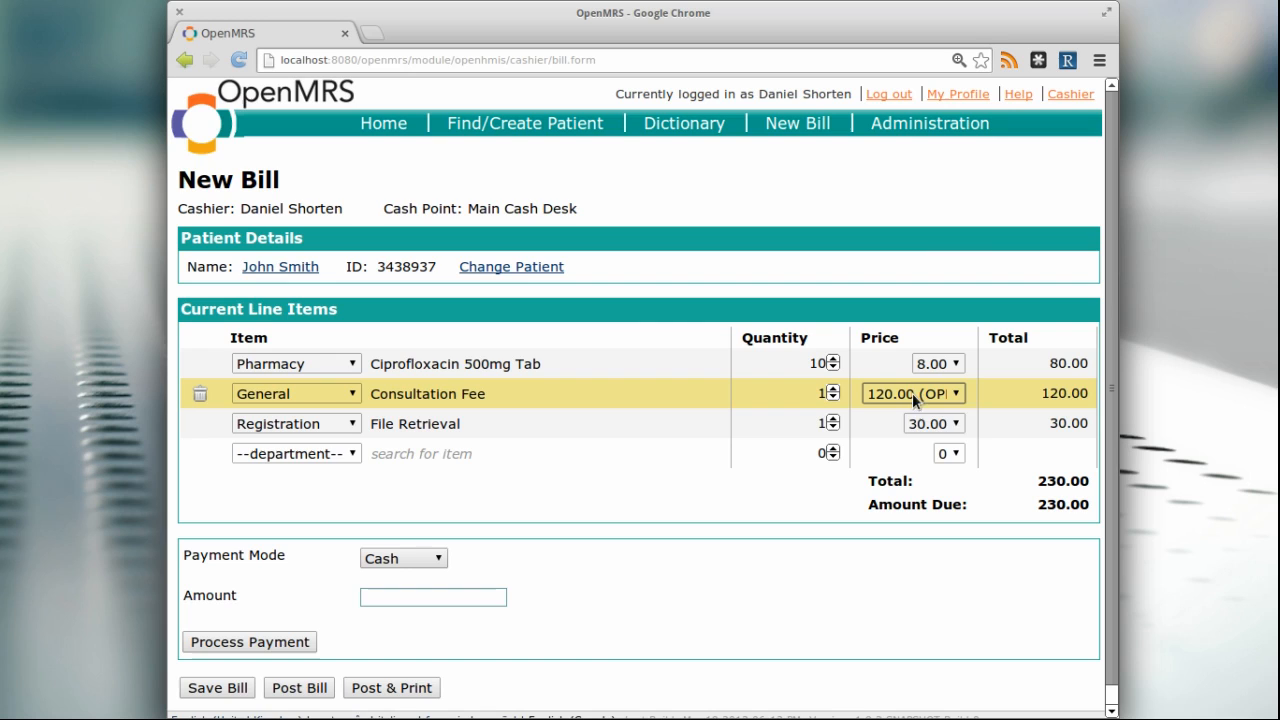
Try the 0.00 (AIDSRelief) price on the Consultation Fee and switch it back to 120.00 (OPD)
click(957, 394)
click(951, 428)
click(955, 392)
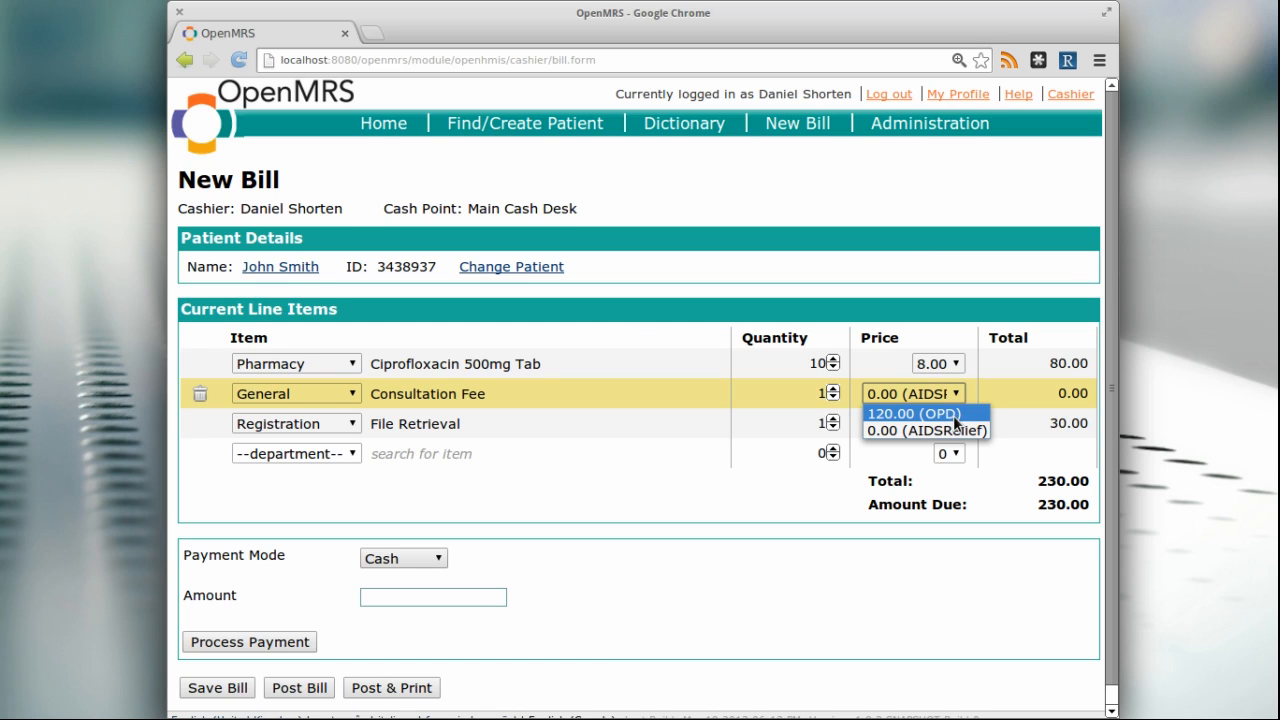
click(935, 413)
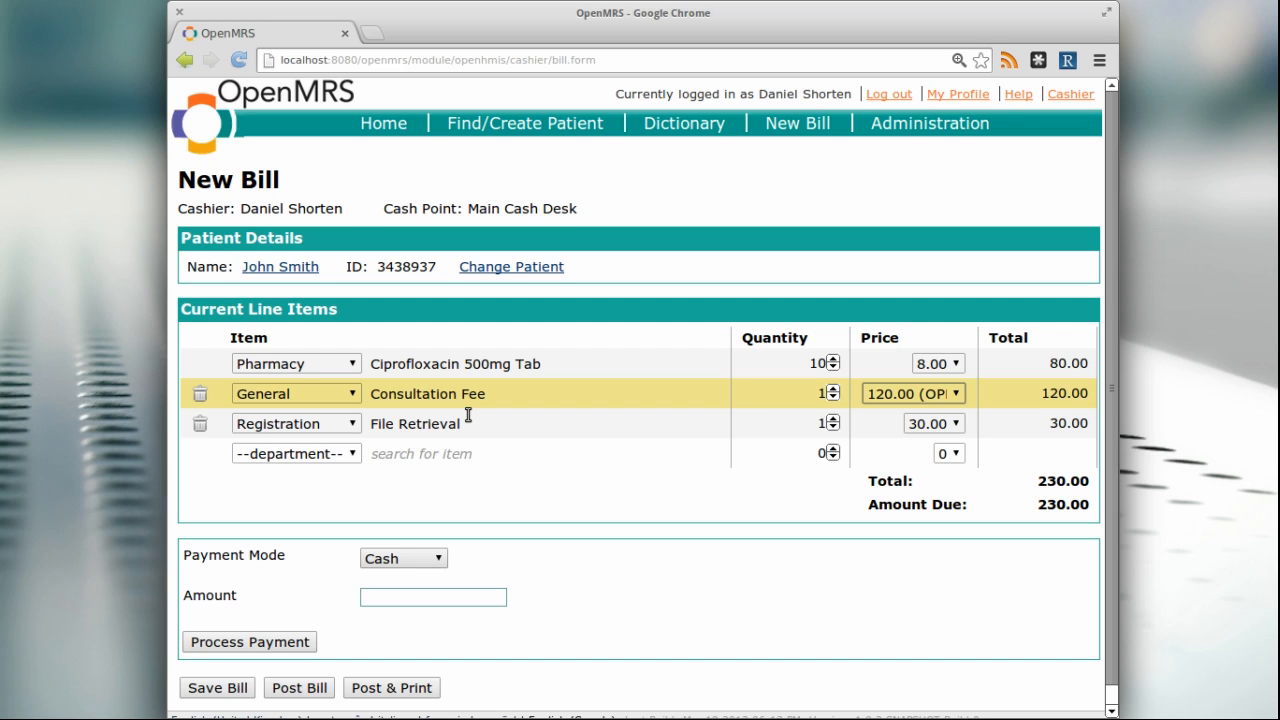
Process a Cash payment of 100 on the bill and confirm it
key(Return)
key(Return)
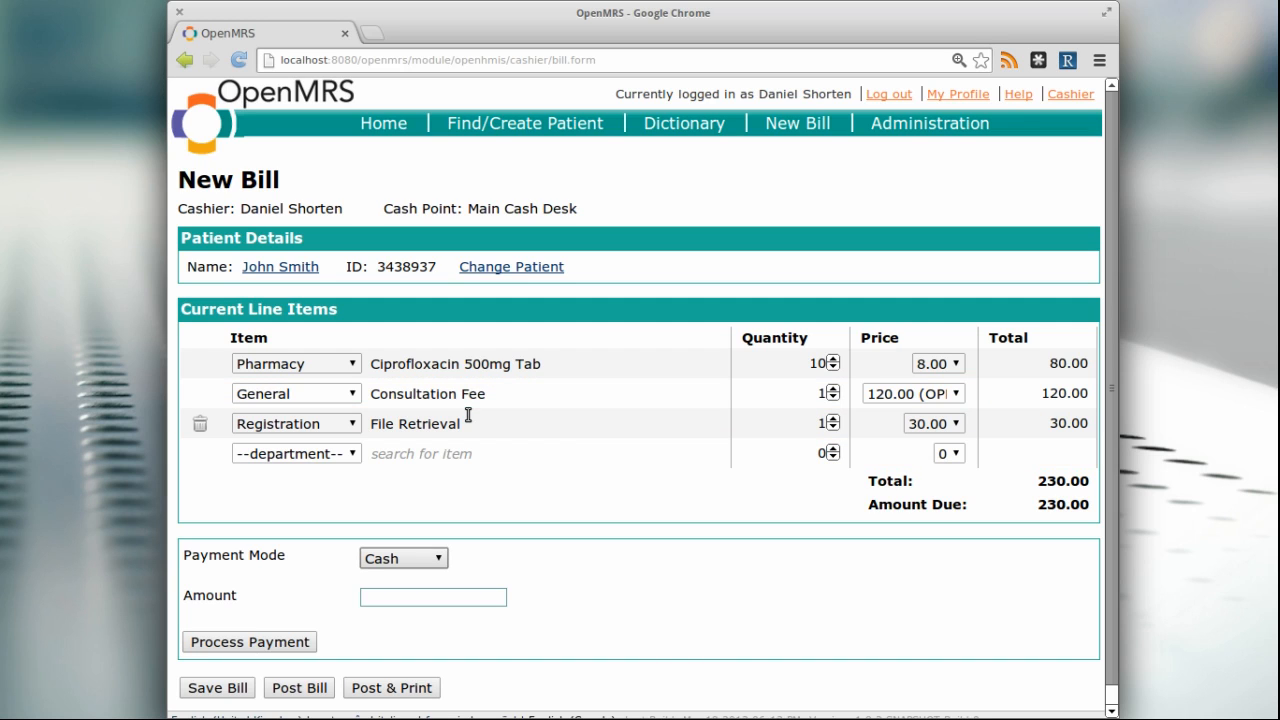
scroll(520, 530, down, 1)
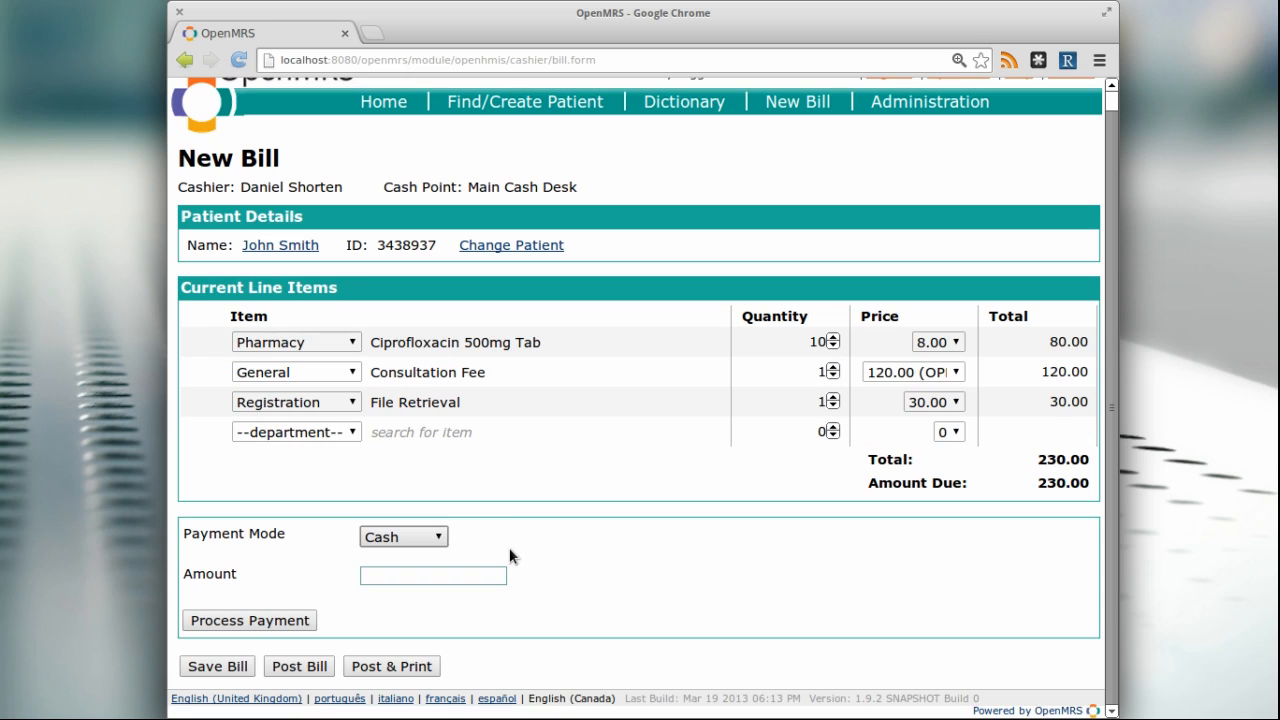
click(430, 577)
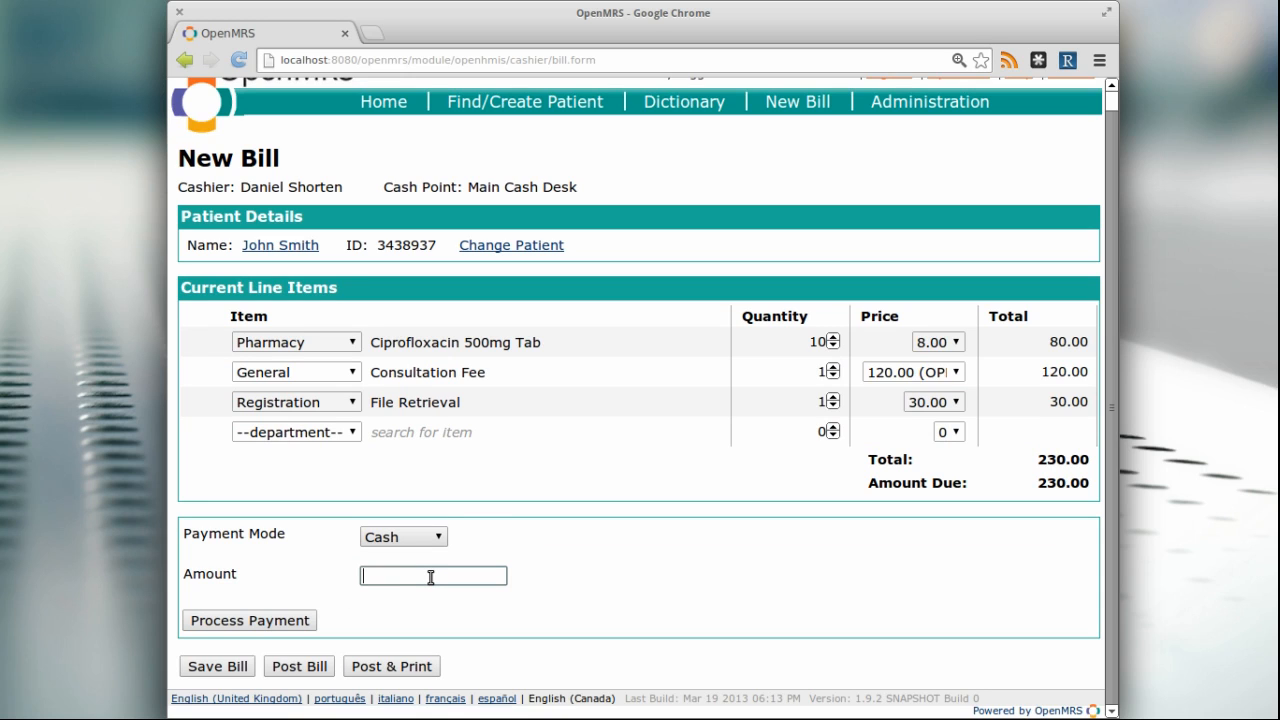
text(100)
key(Return)
key(Return)
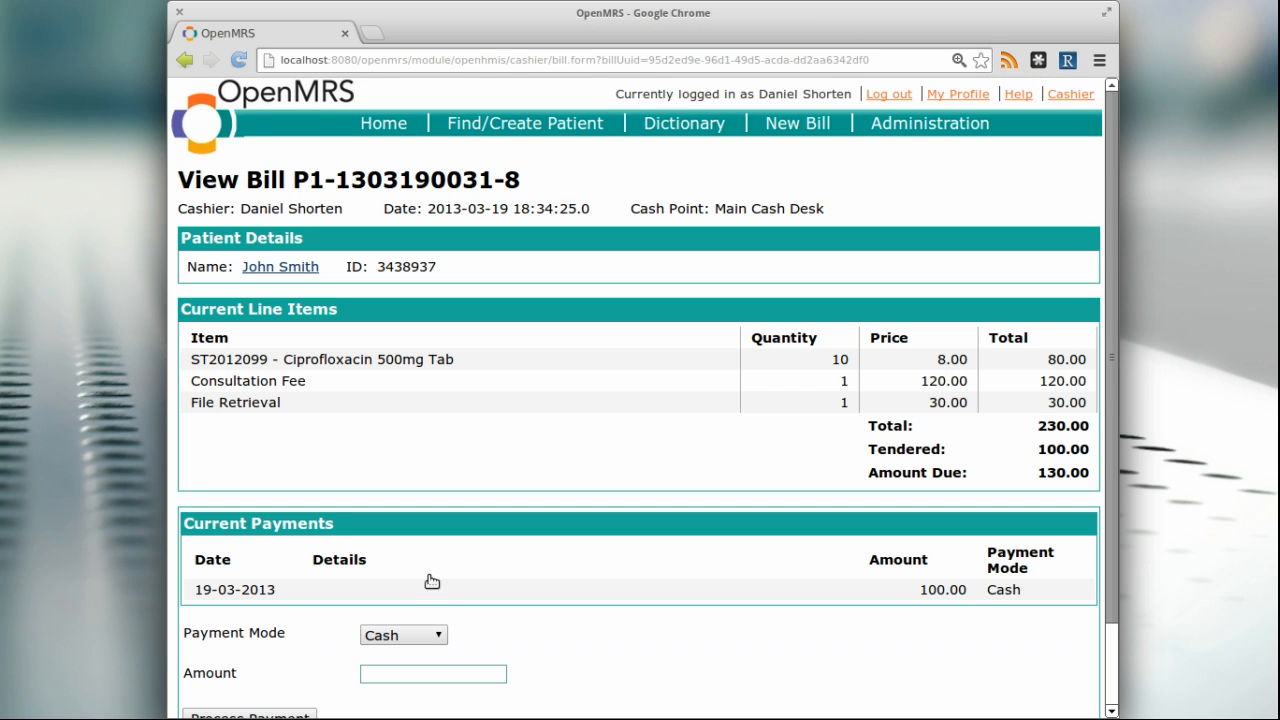
Examine the posted bill's line items, tendered amount, amount due and current payments
scroll(601, 578, down, 2)
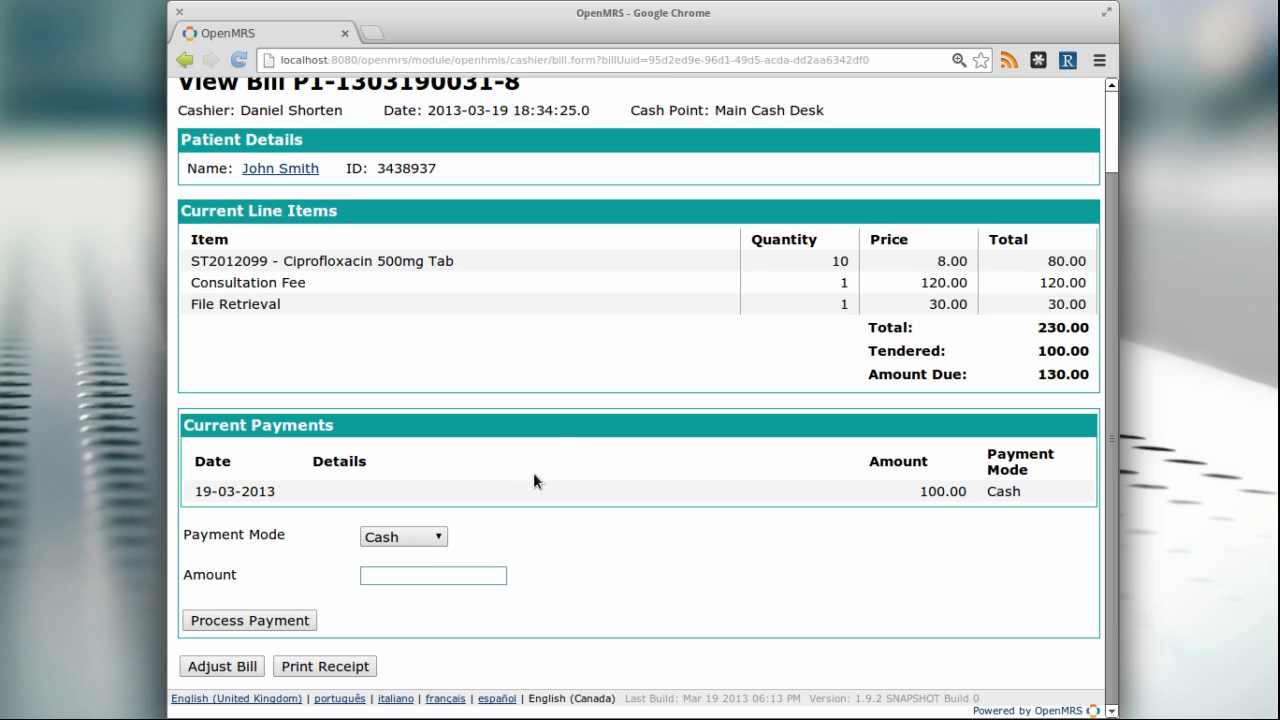
scroll(560, 451, up, 1)
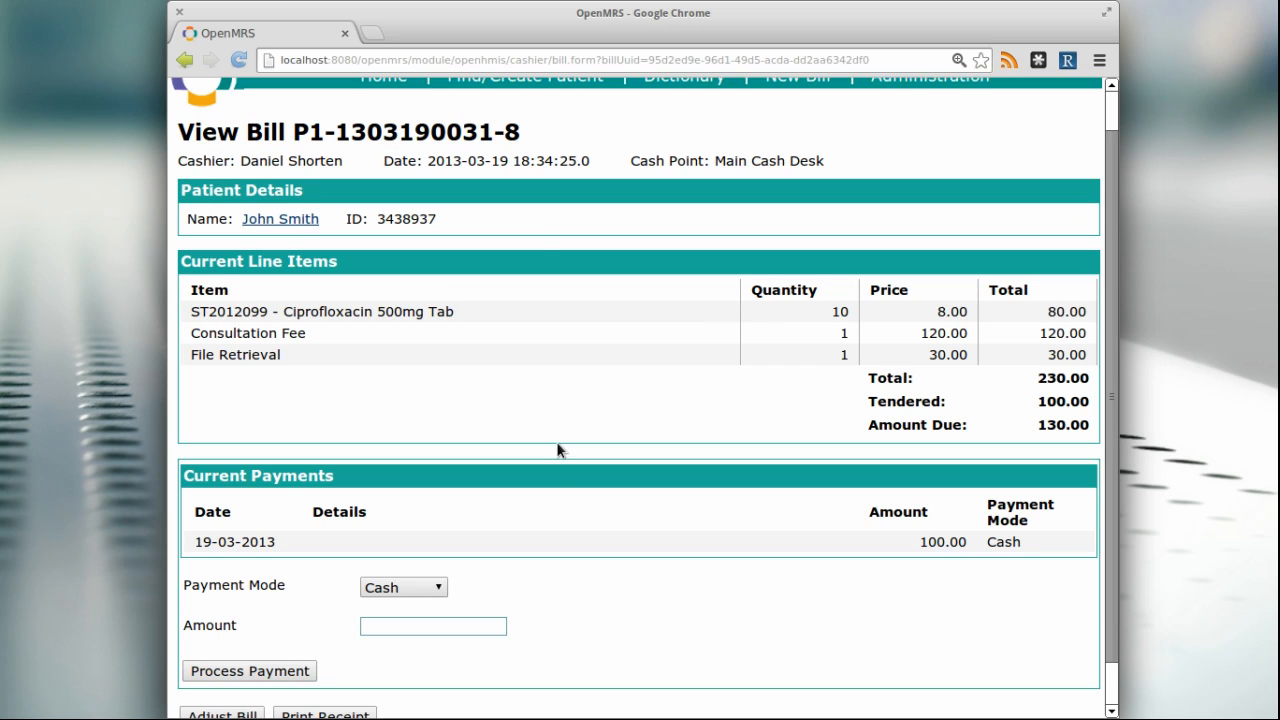
scroll(791, 524, down, 1)
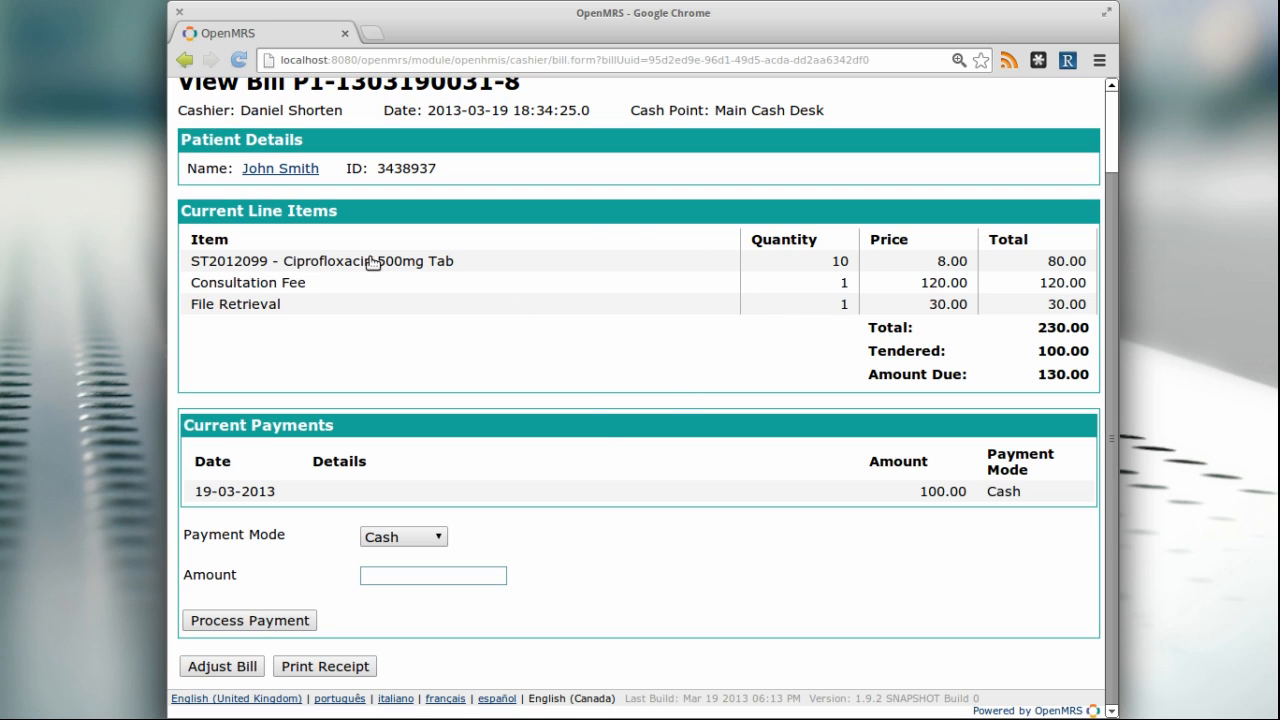
scroll(485, 334, up, 2)
scroll(484, 334, down, 2)
scroll(617, 431, up, 2)
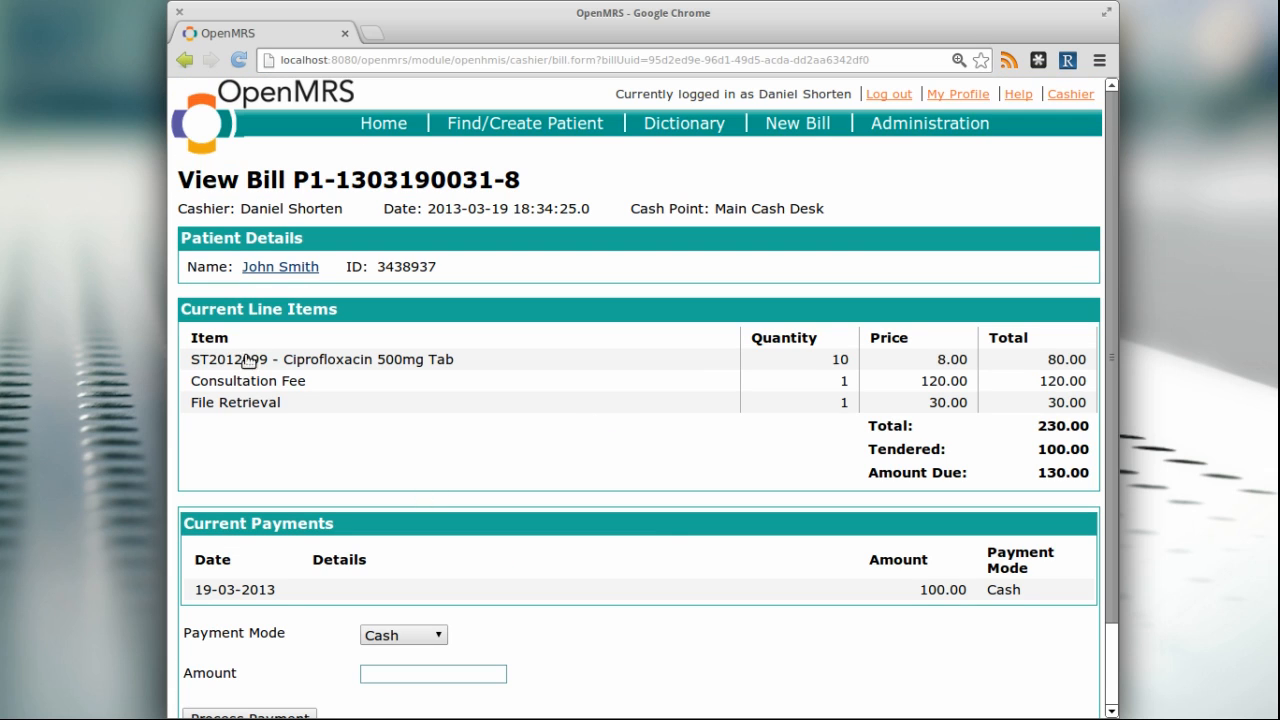
scroll(557, 495, down, 2)
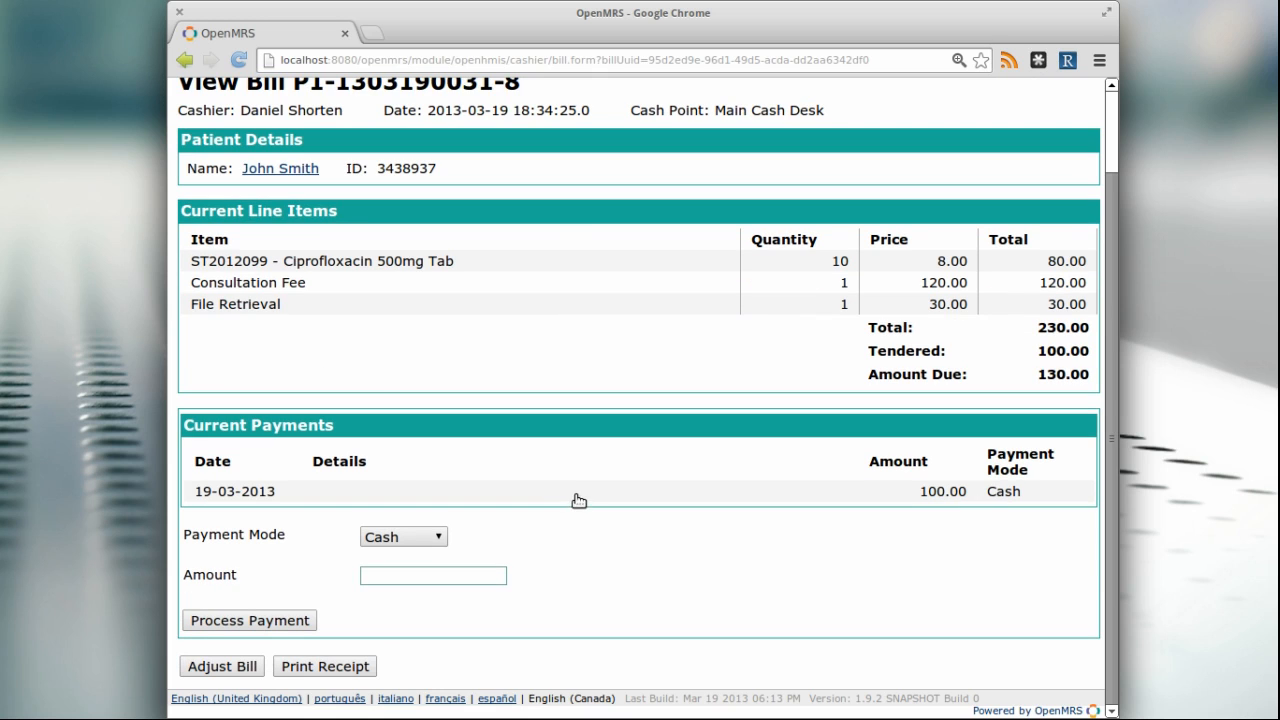
click(382, 306)
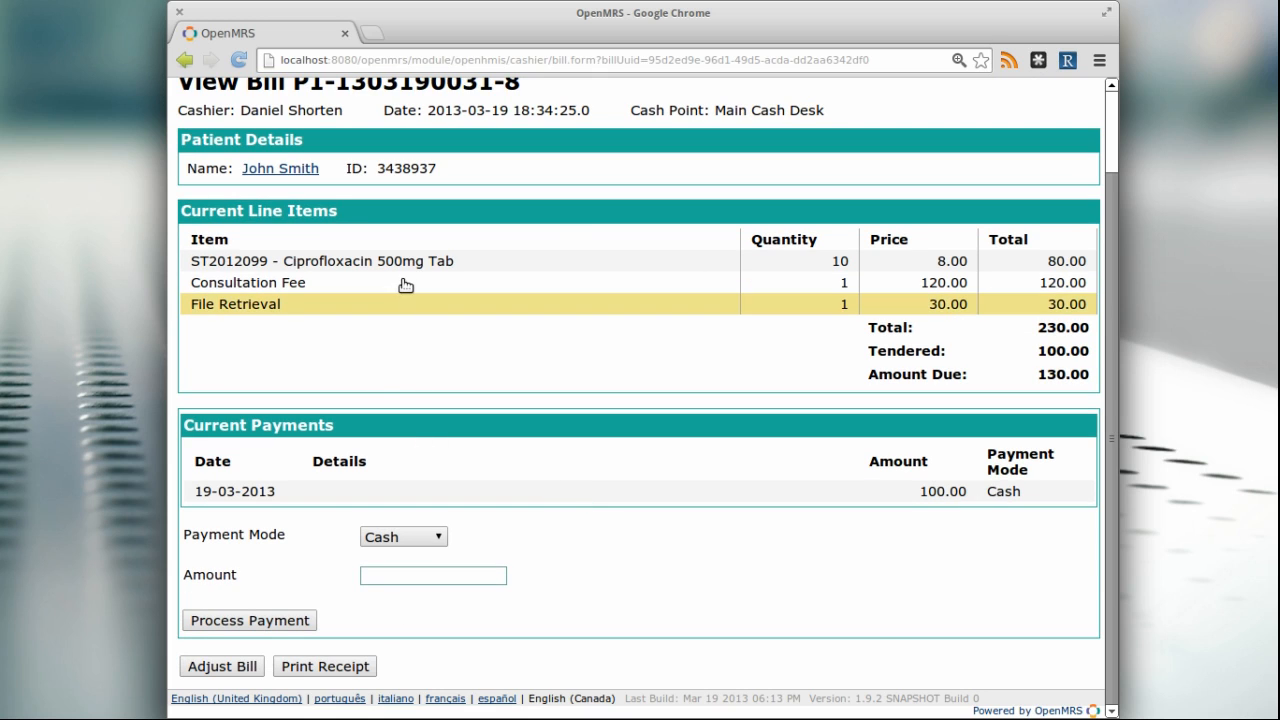
click(408, 284)
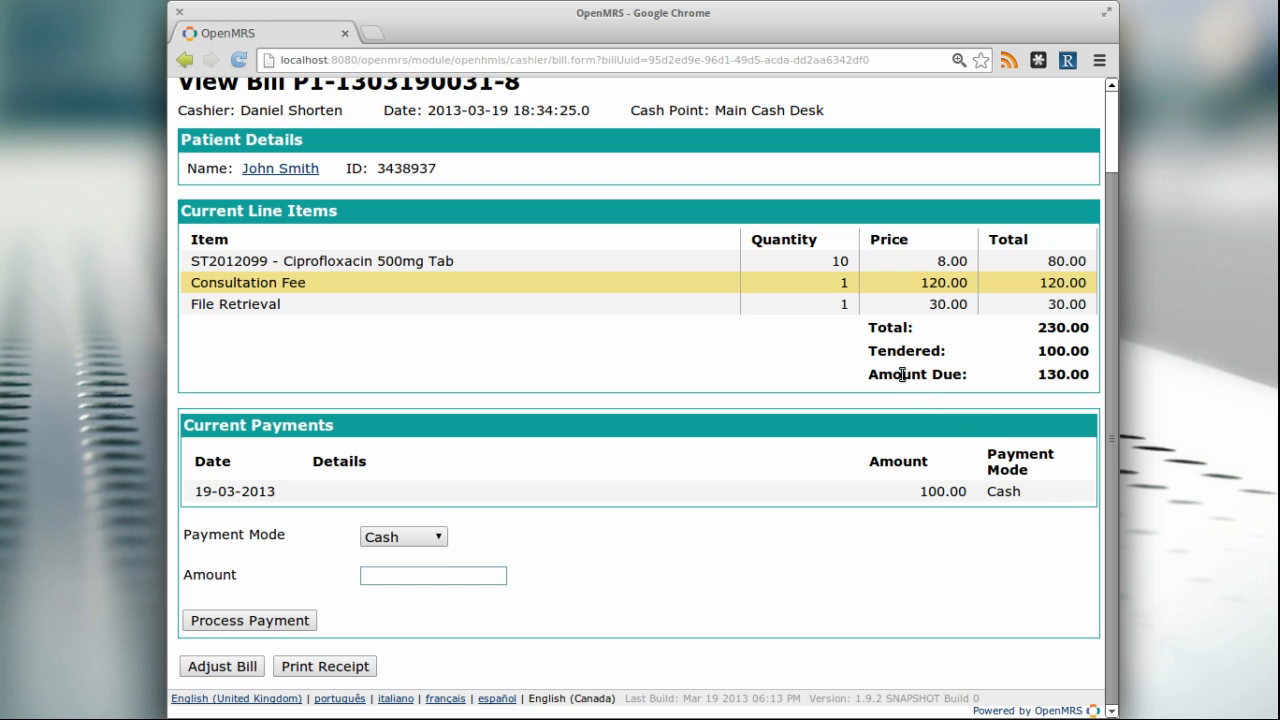
drag(1036, 352, 1091, 352)
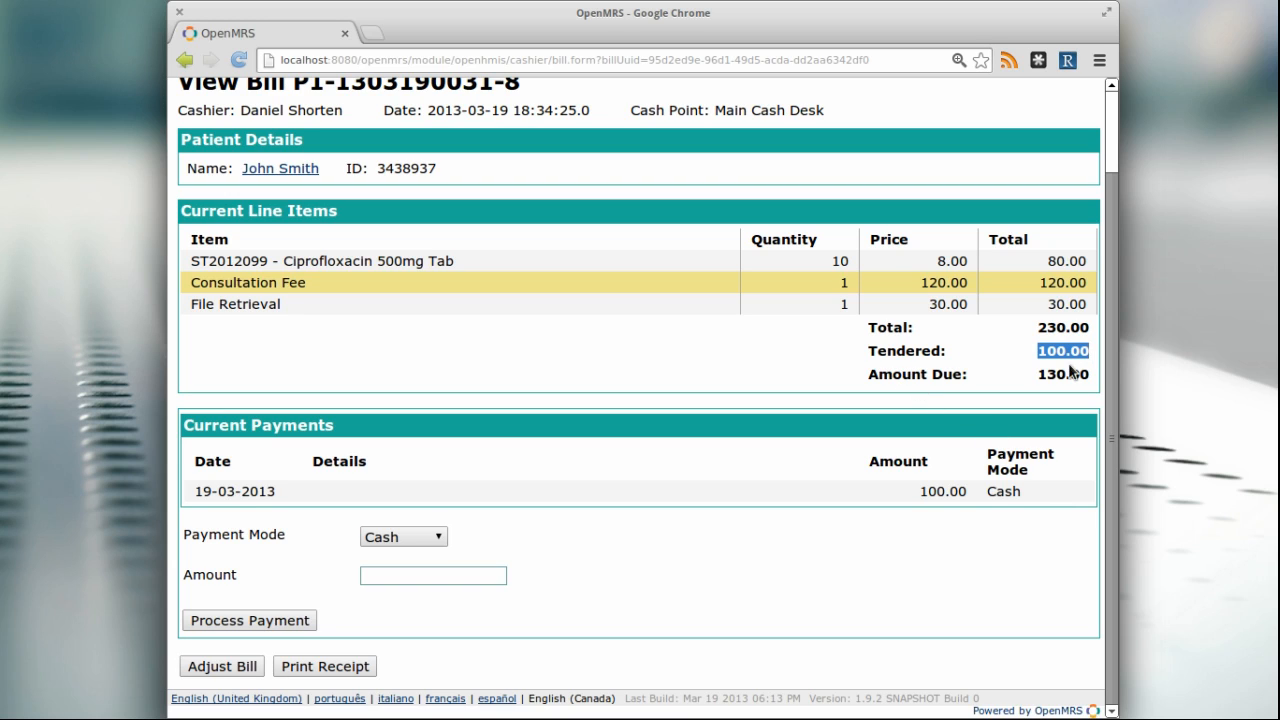
click(1026, 378)
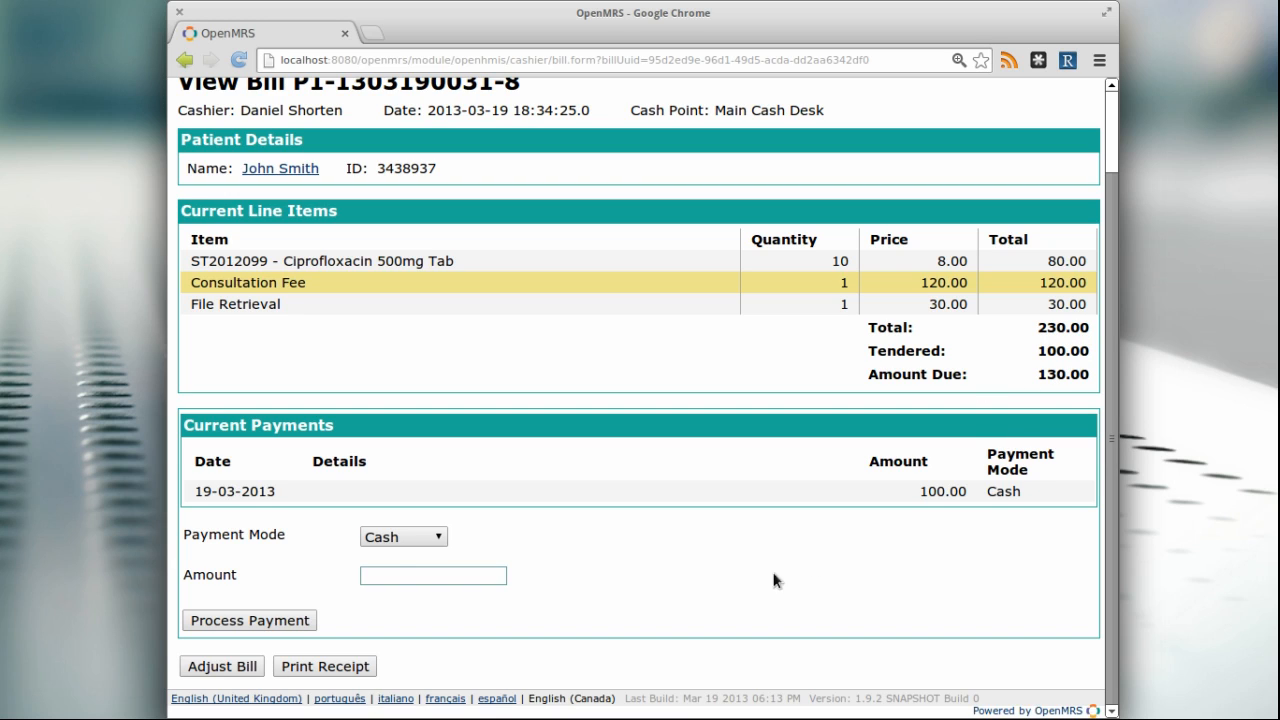
Process an M-pesa payment of 130 on the bill, entering the payer's account number, and confirm it
click(429, 540)
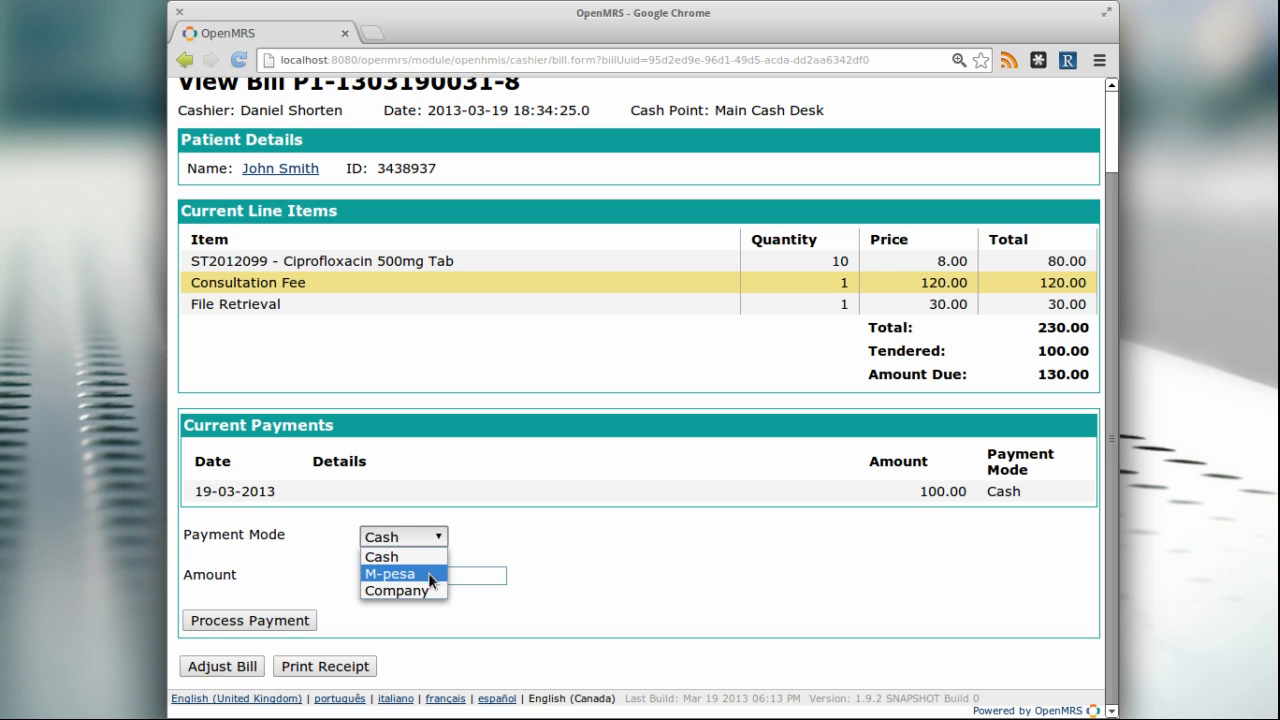
click(428, 572)
click(412, 577)
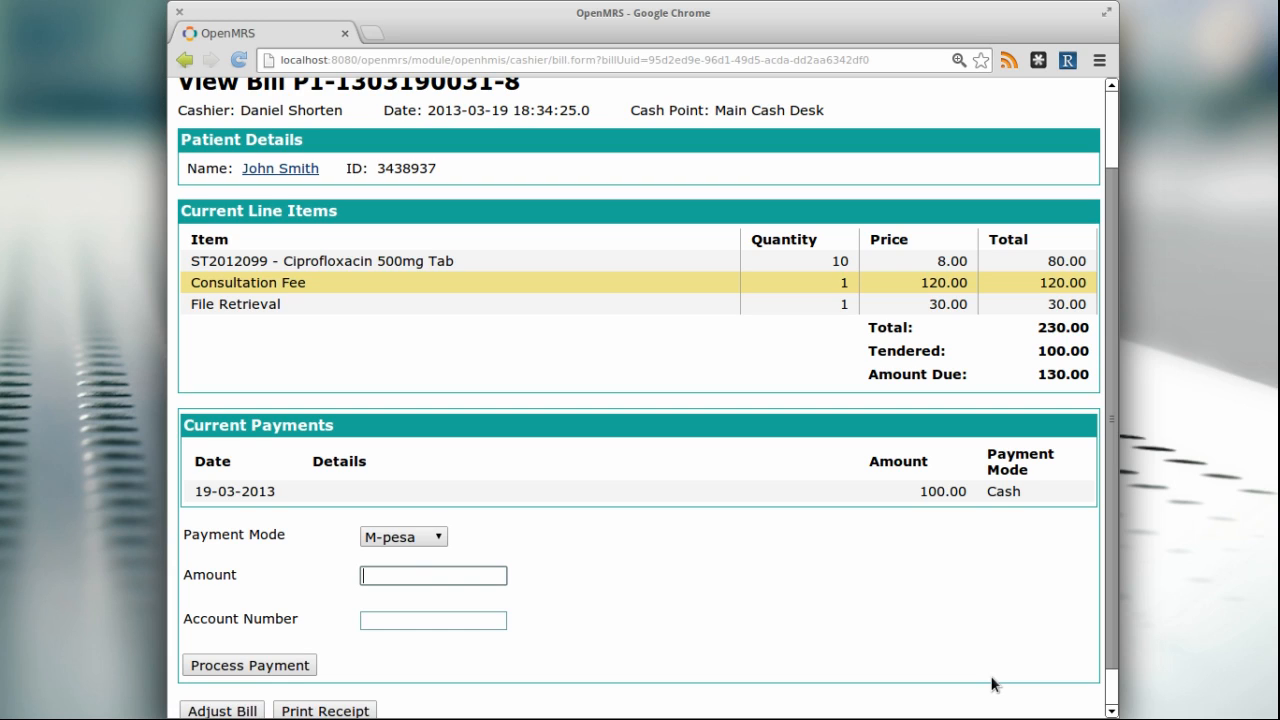
text(130)
key(Tab)
key(Return)
key(Return)
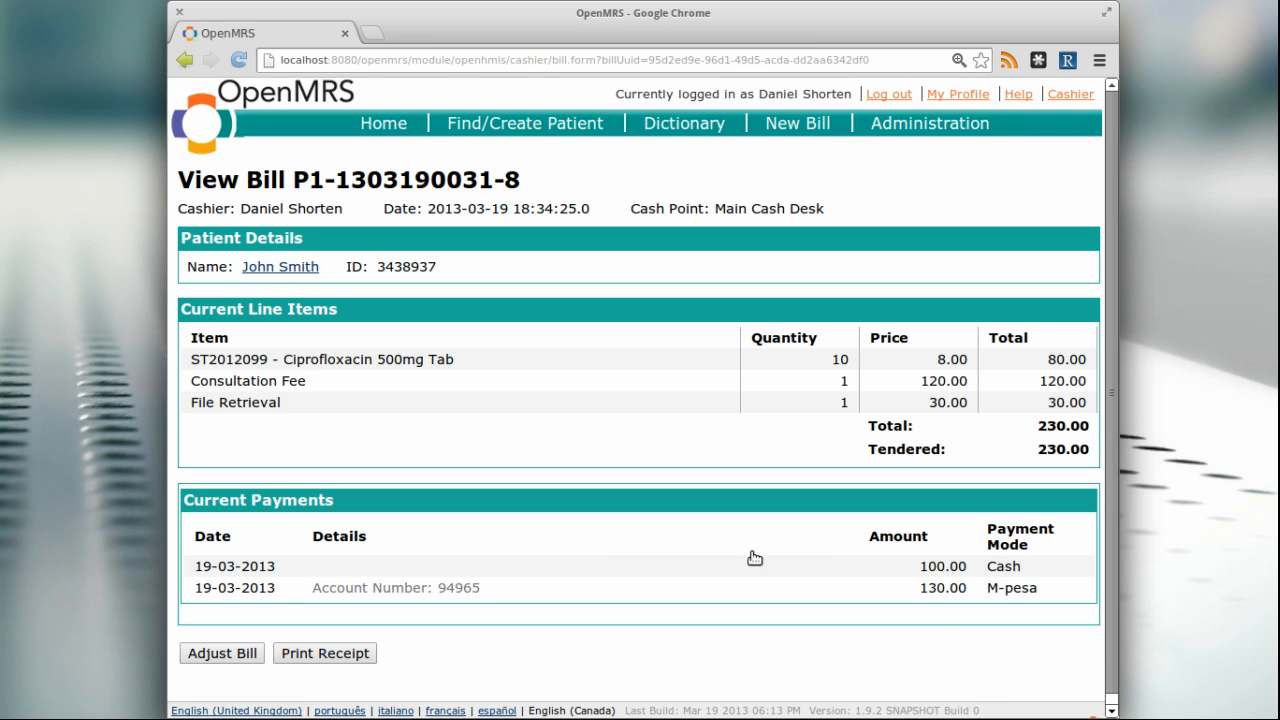
Start an adjustment of the fully paid bill and confirm it
scroll(710, 553, down, 1)
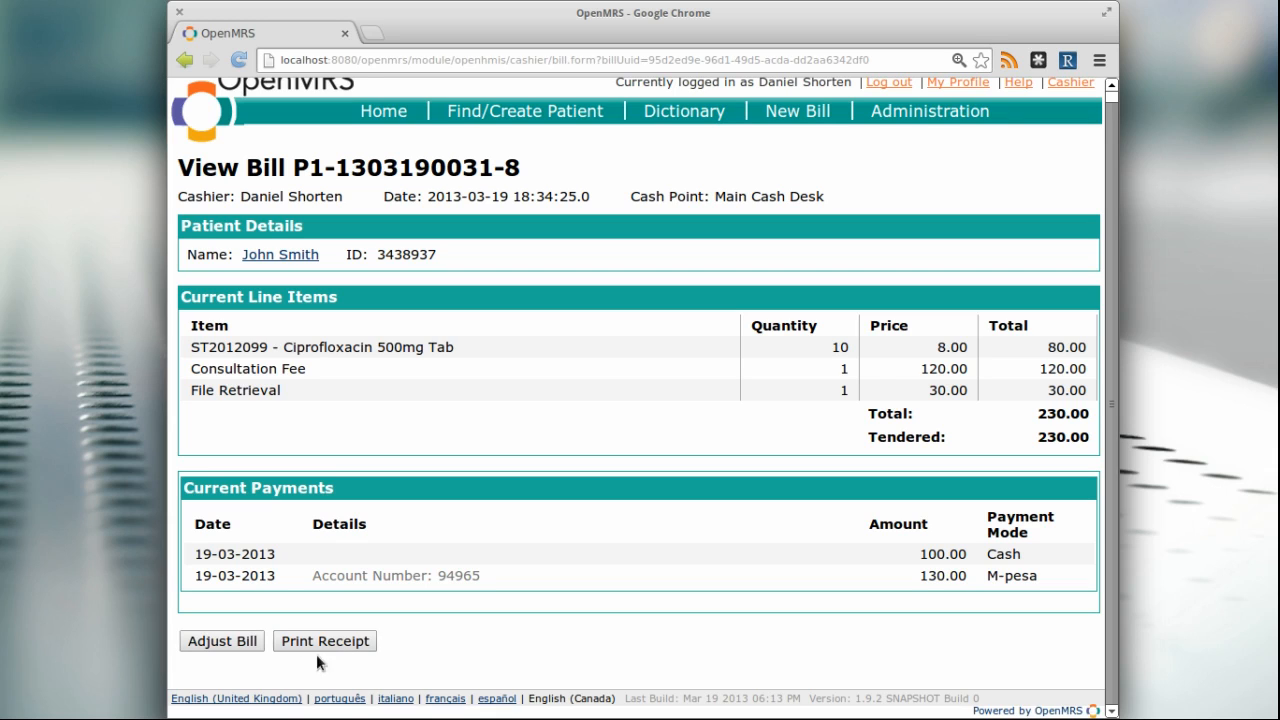
click(240, 641)
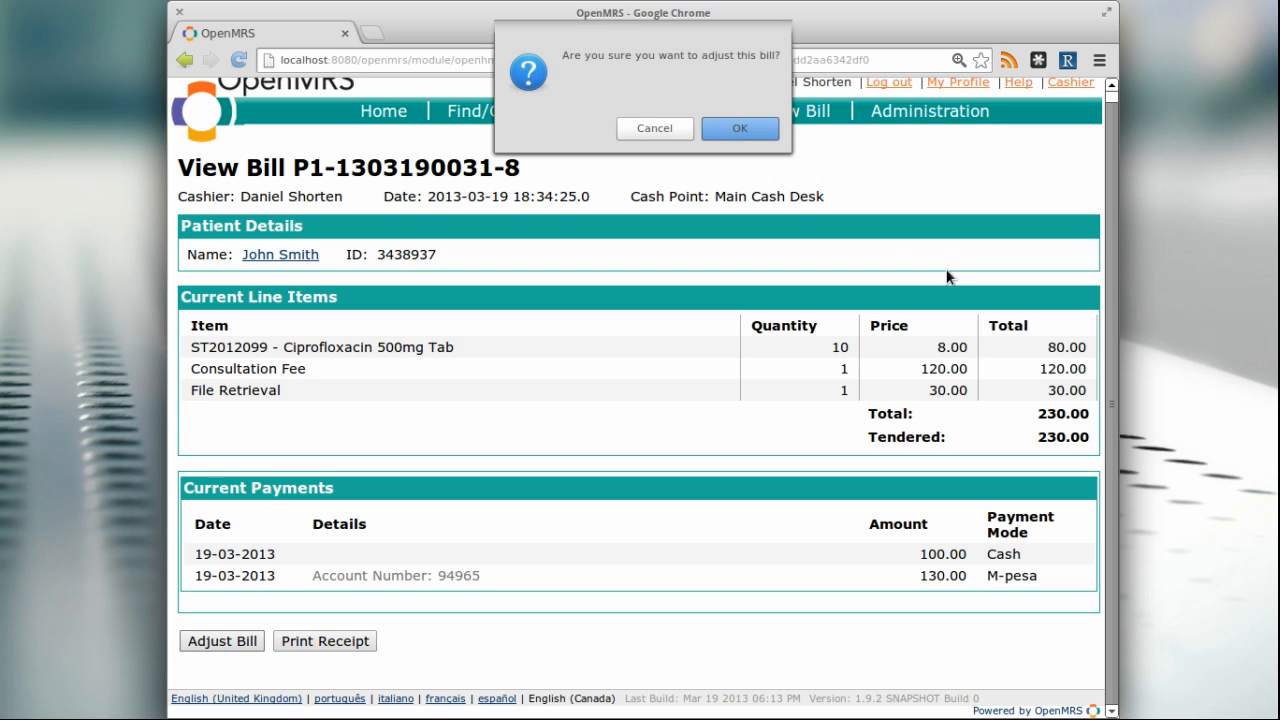
click(741, 128)
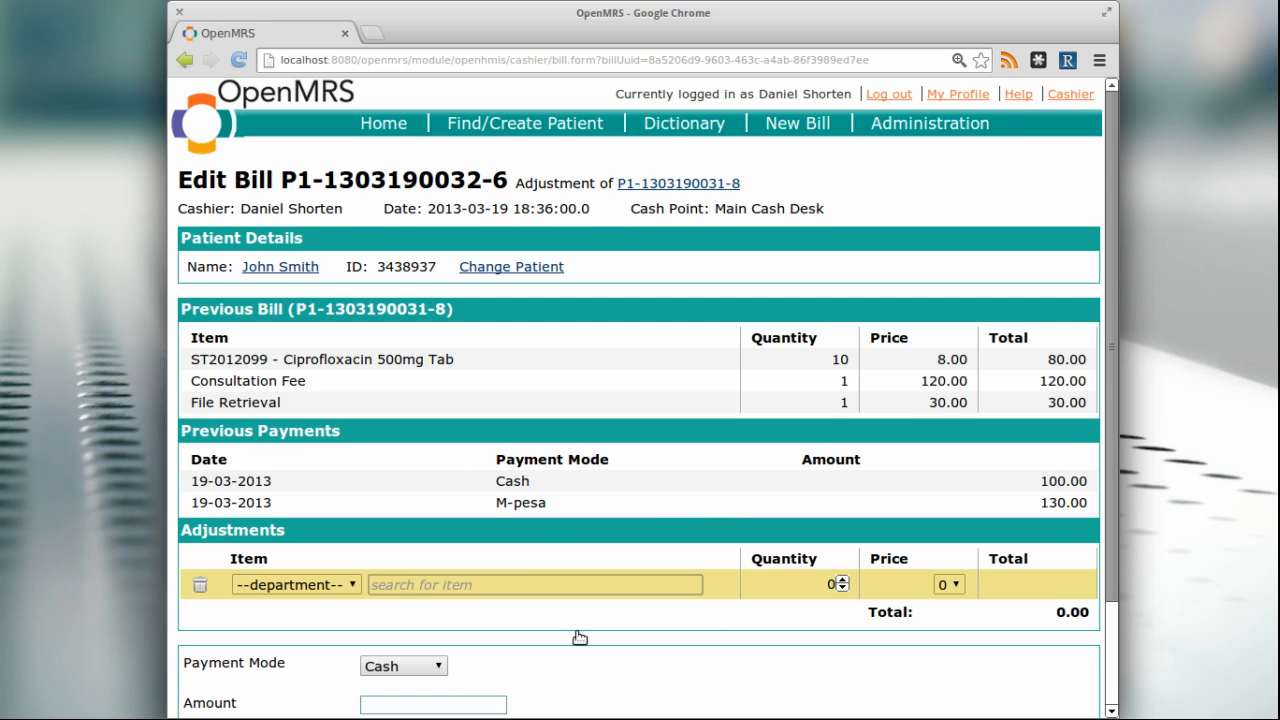
Add an adjustment line for Ciprofloxacin 500mg Tab with a quantity of -5
scroll(580, 637, down, 1)
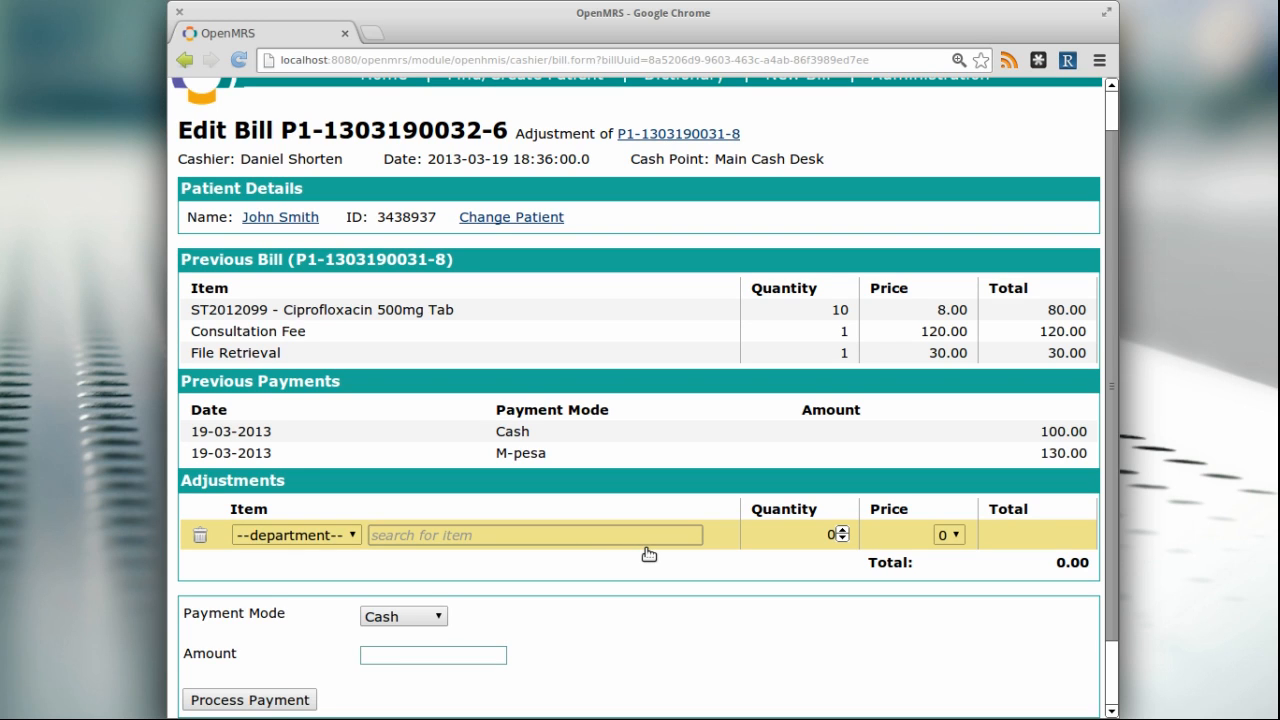
text(cip)
click(647, 556)
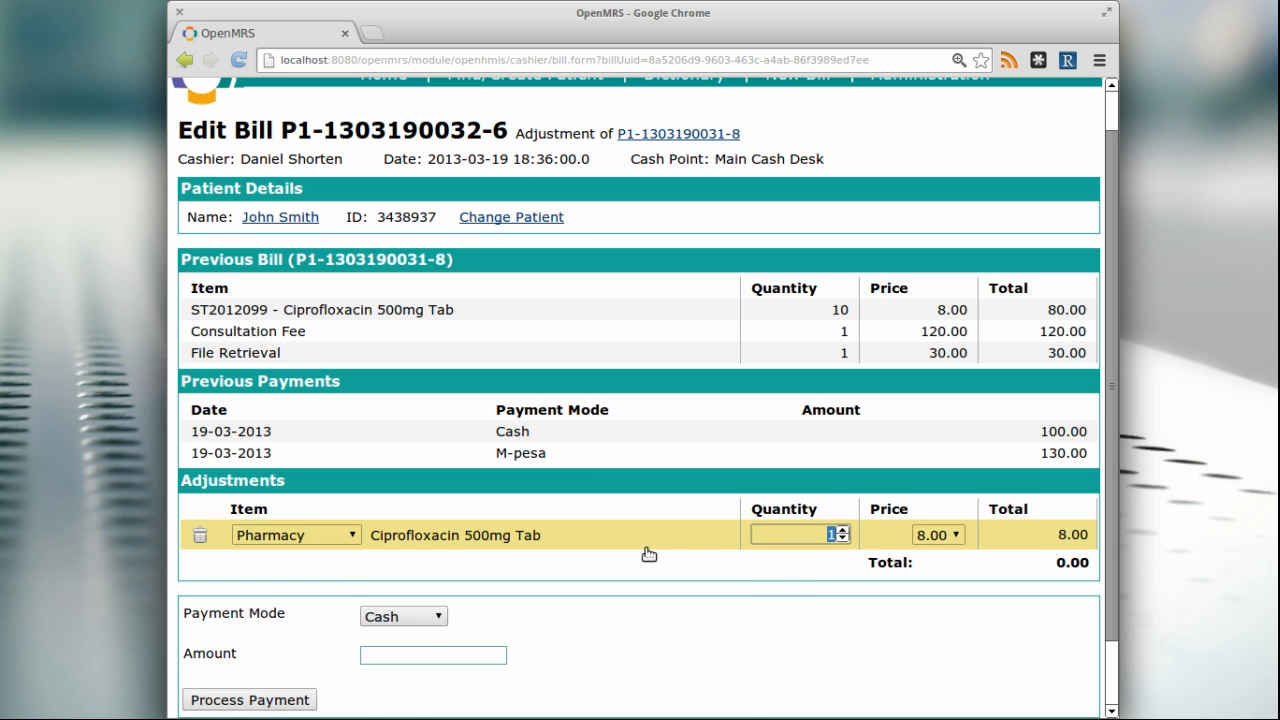
key(BackSpace)
key(Return)
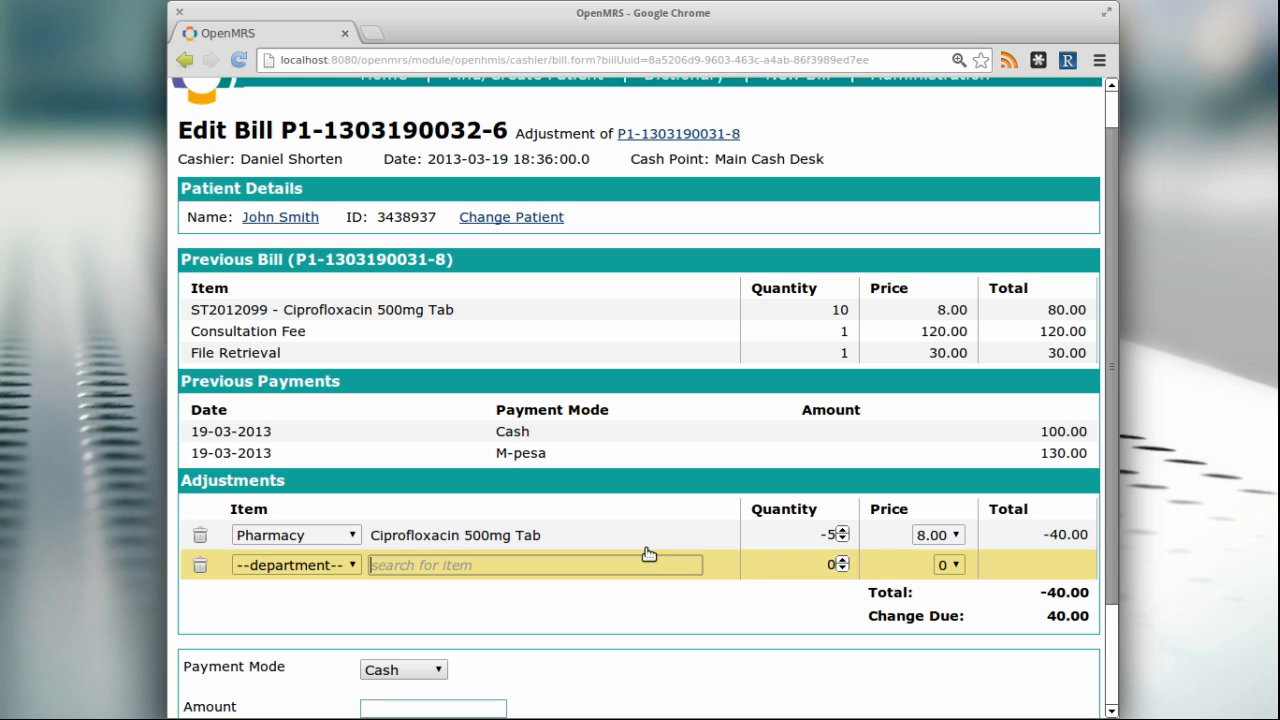
Post the adjustment bill and confirm it
scroll(571, 653, down, 2)
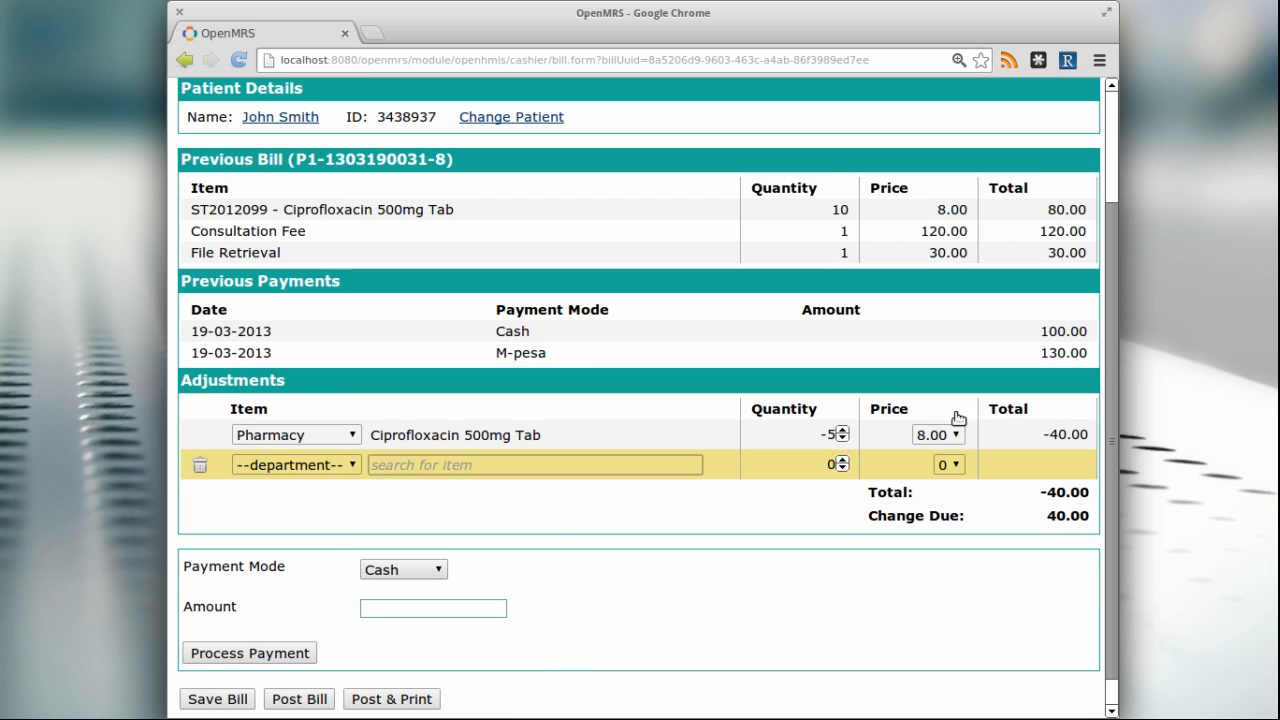
click(723, 656)
click(296, 700)
click(731, 128)
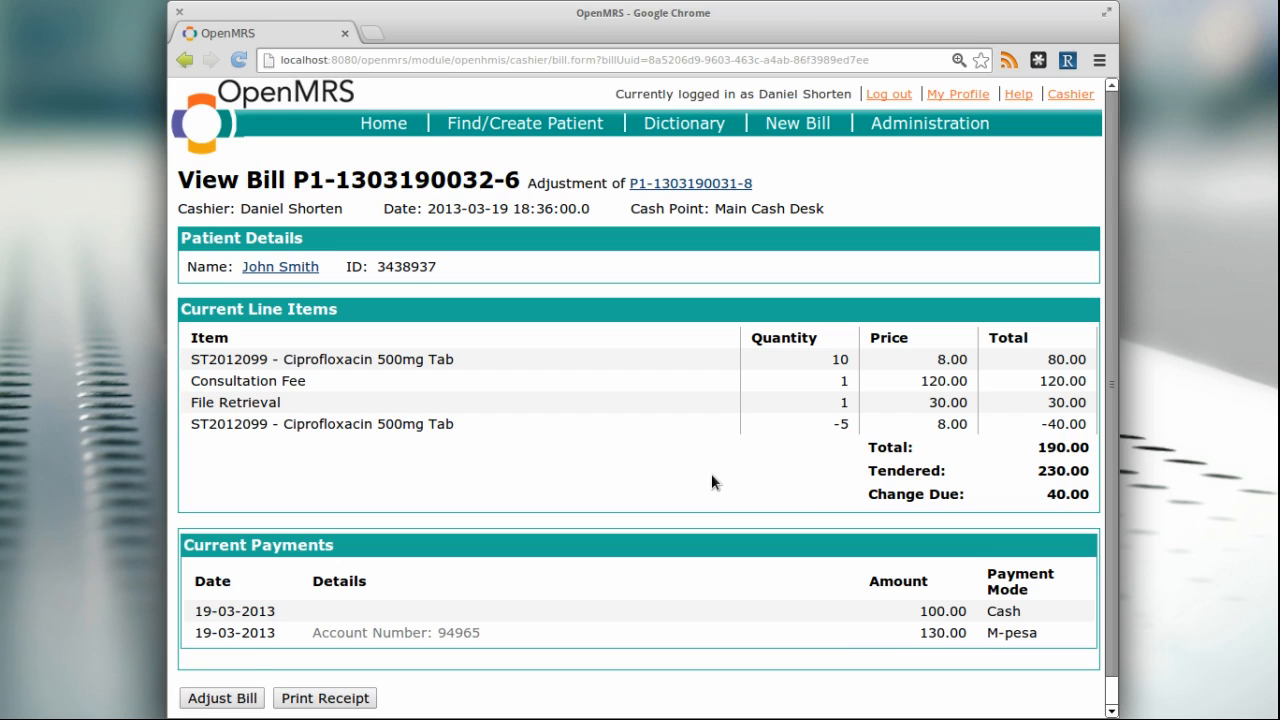
Preview the adjusted bill's printable receipt, enlarge it to read the whole receipt, and close the preview without printing
scroll(711, 483, down, 1)
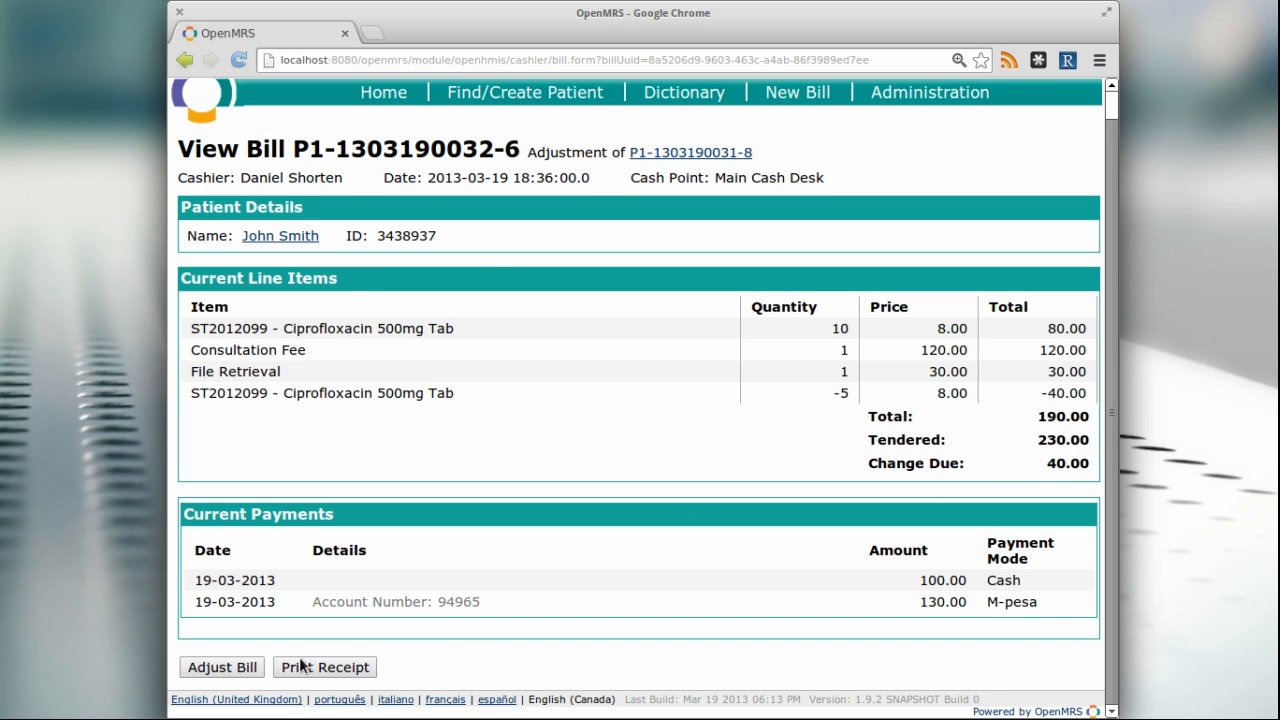
click(353, 669)
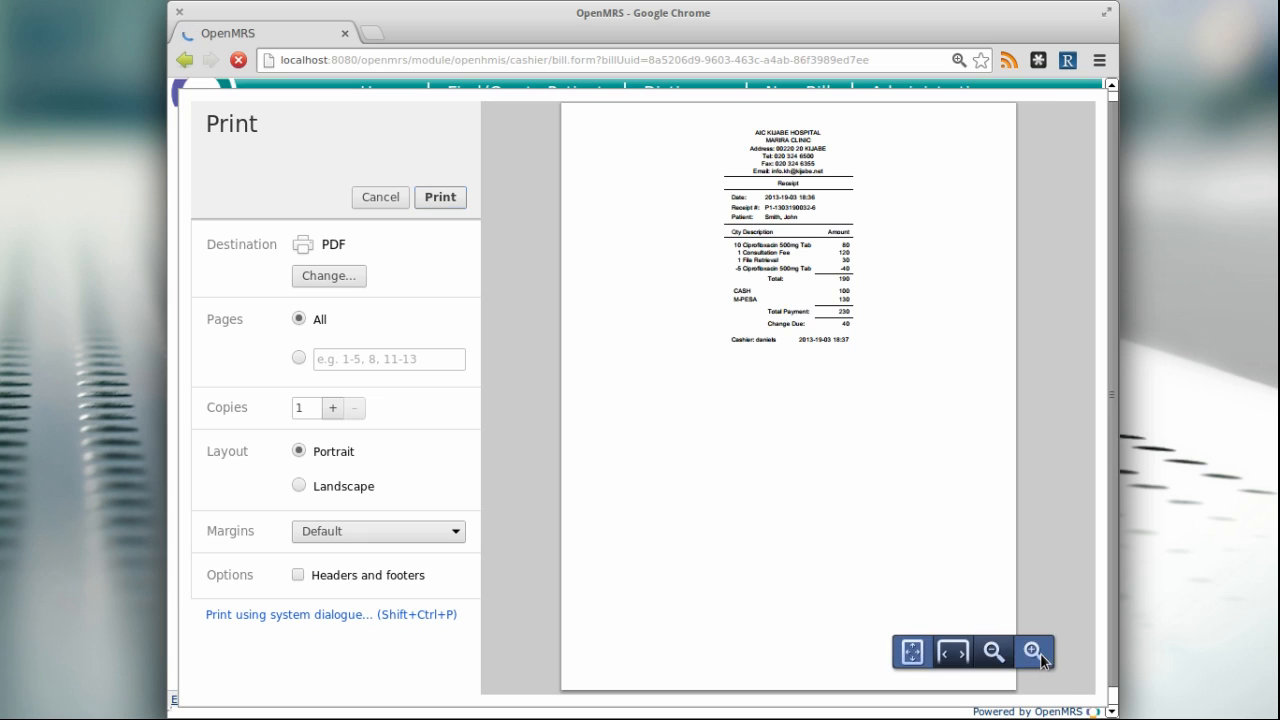
click(1041, 659)
click(1041, 659)
click(1041, 659)
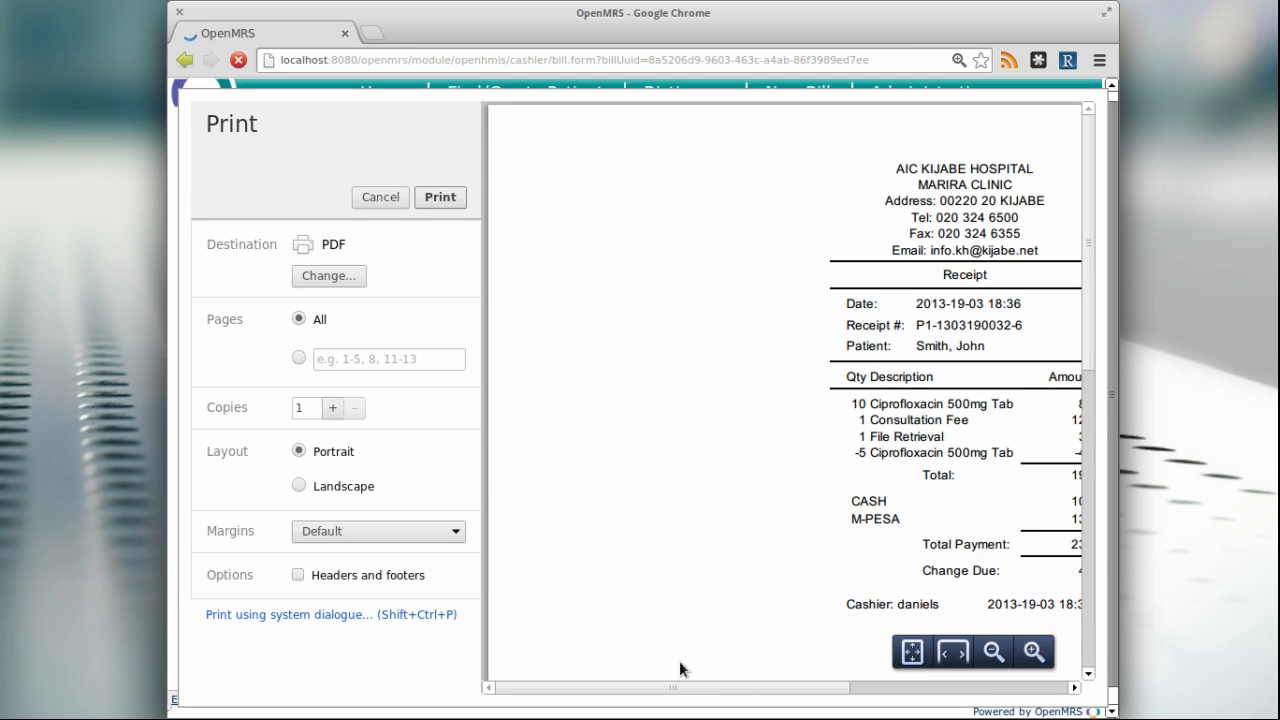
drag(723, 691, 838, 691)
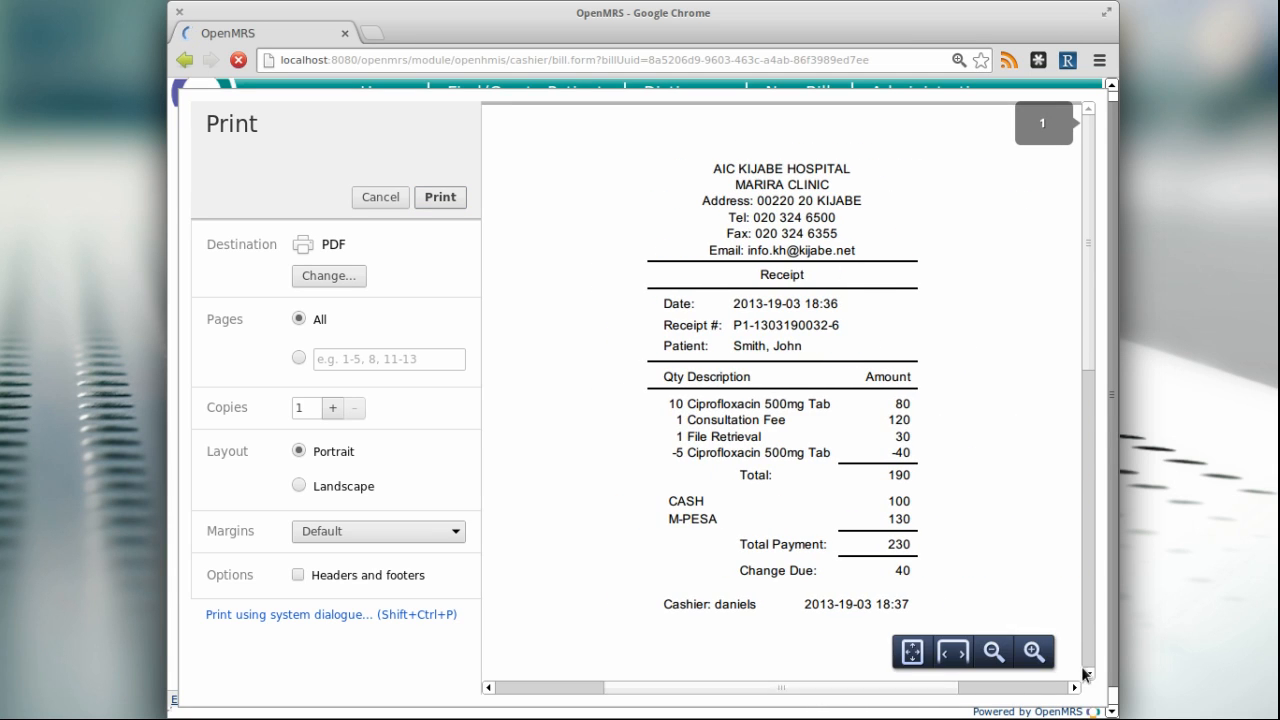
click(1030, 648)
drag(700, 688, 740, 688)
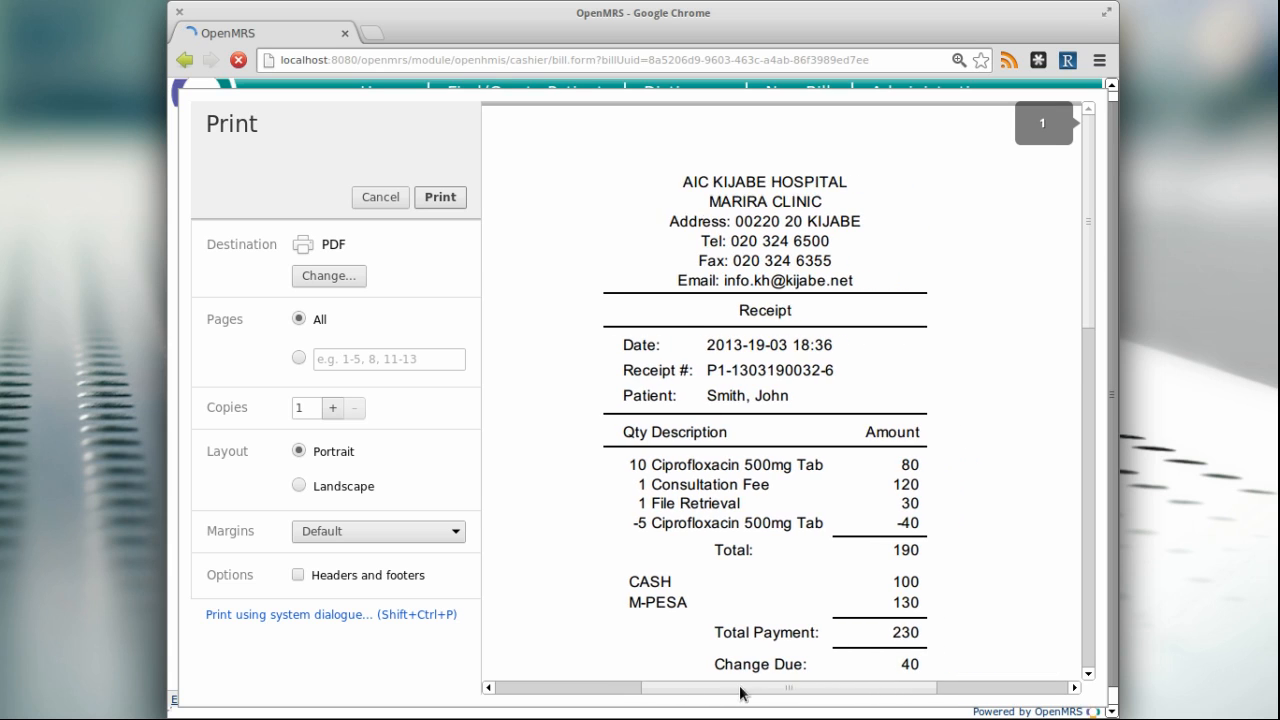
scroll(771, 583, down, 1)
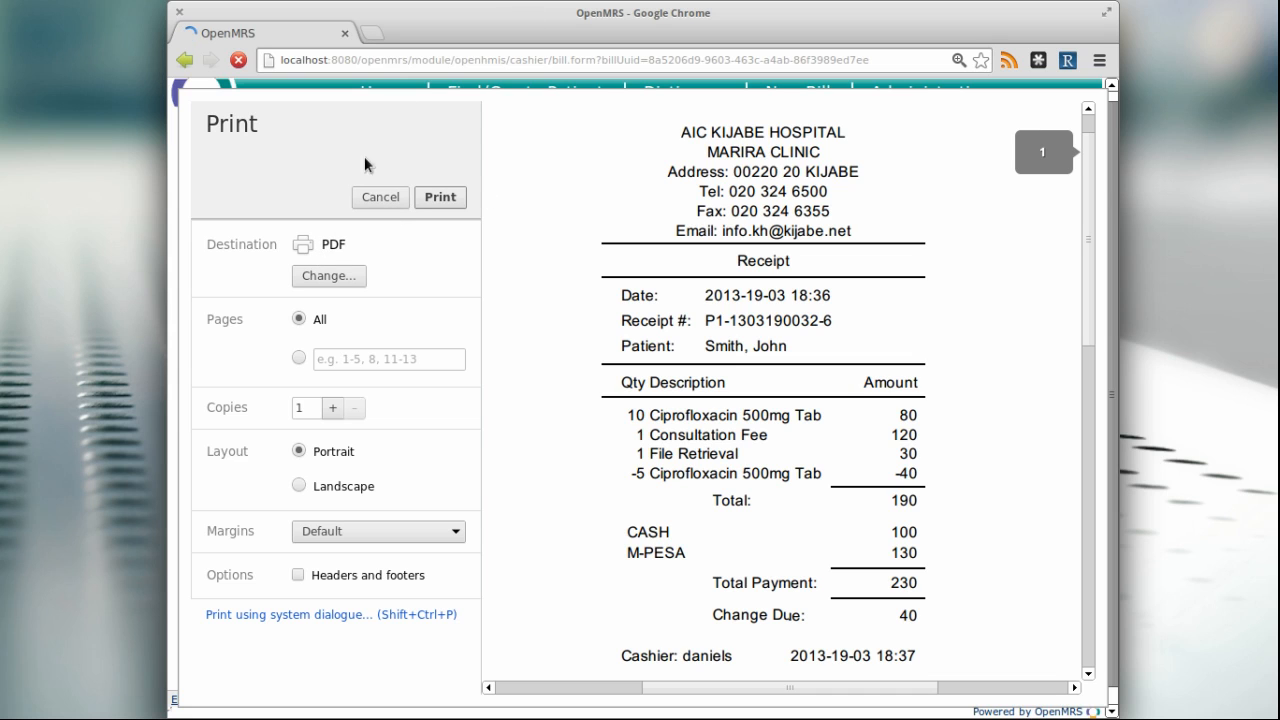
click(394, 198)
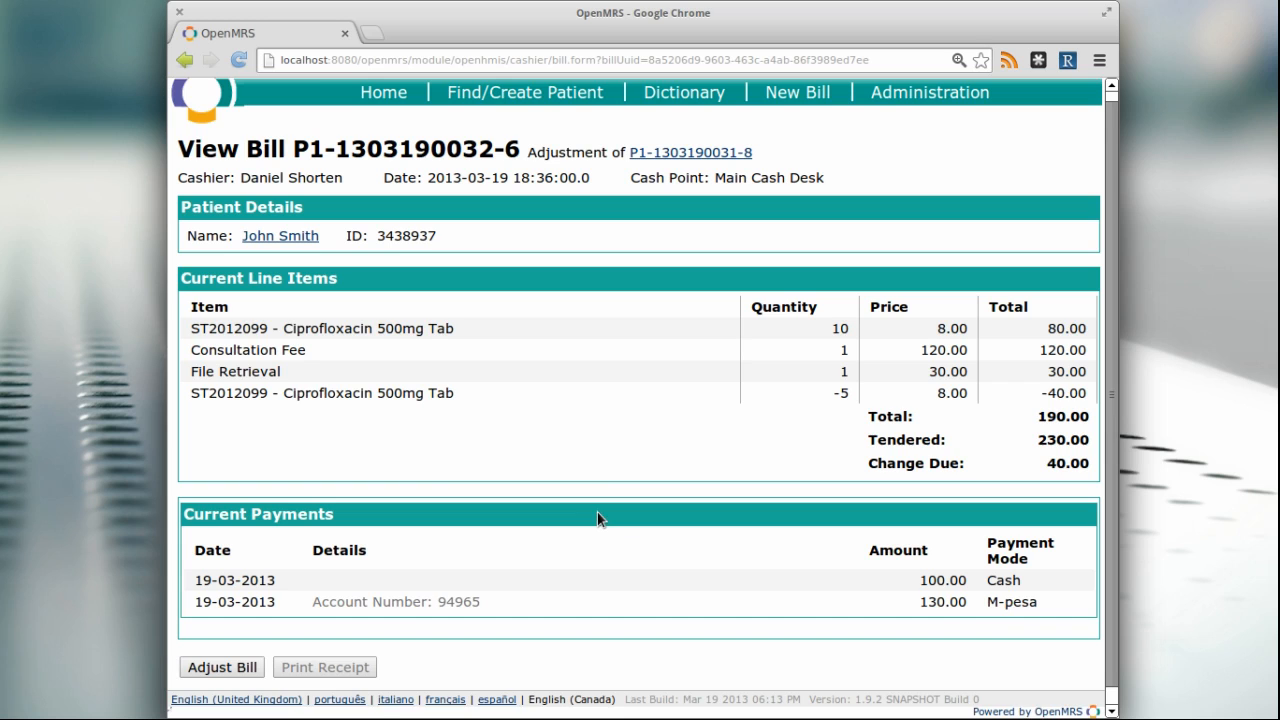
Open the original bill that the current bill adjusts
scroll(597, 512, up, 1)
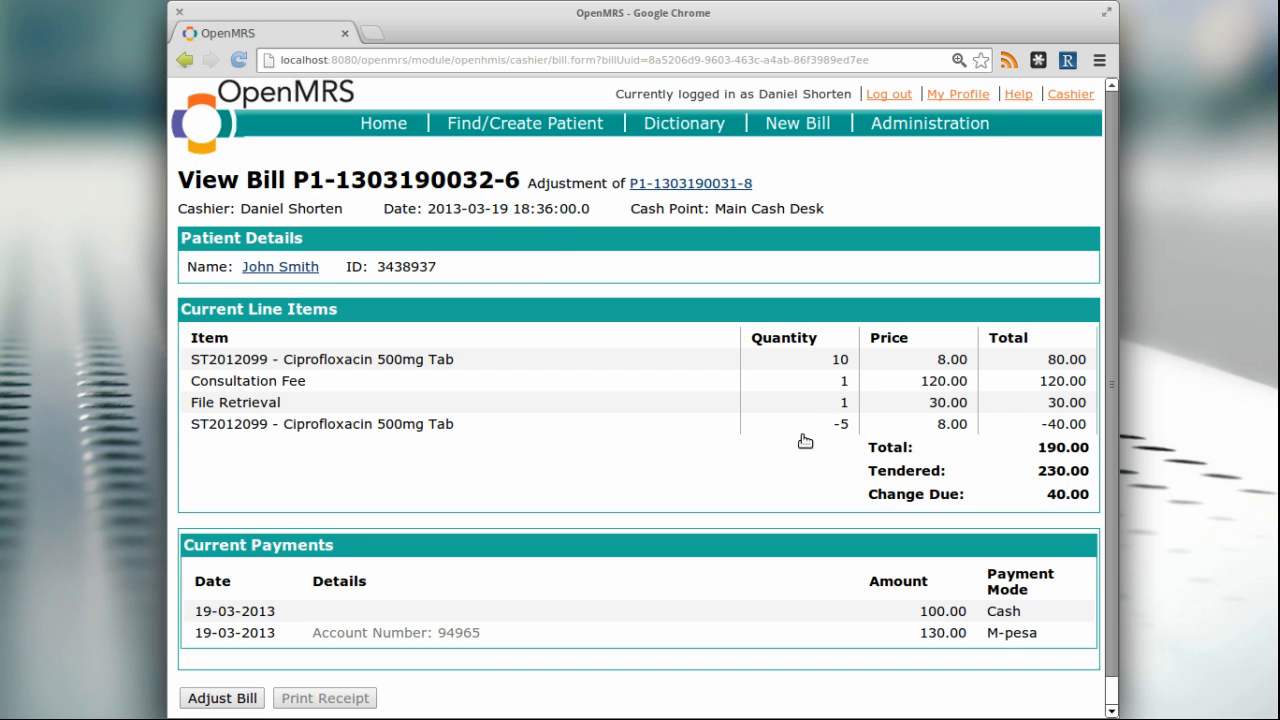
click(688, 189)
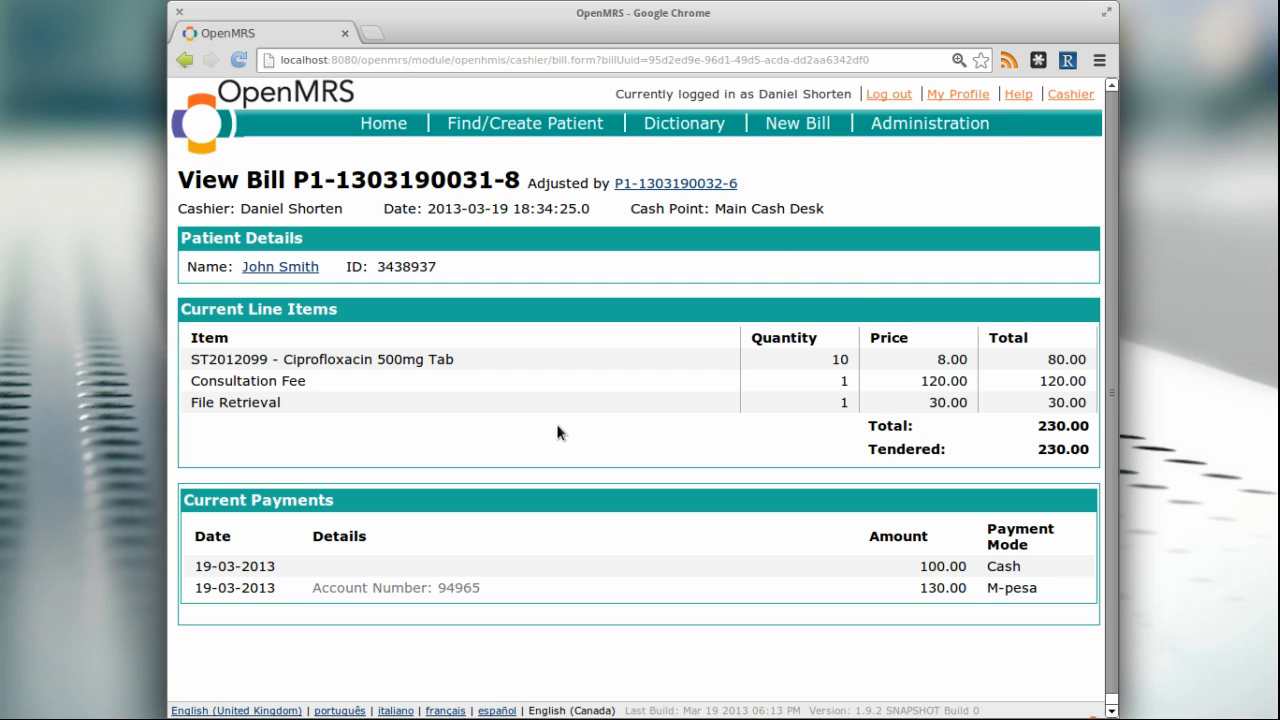
Find the patient by entering their file number in the patient search and open their dashboard
click(494, 131)
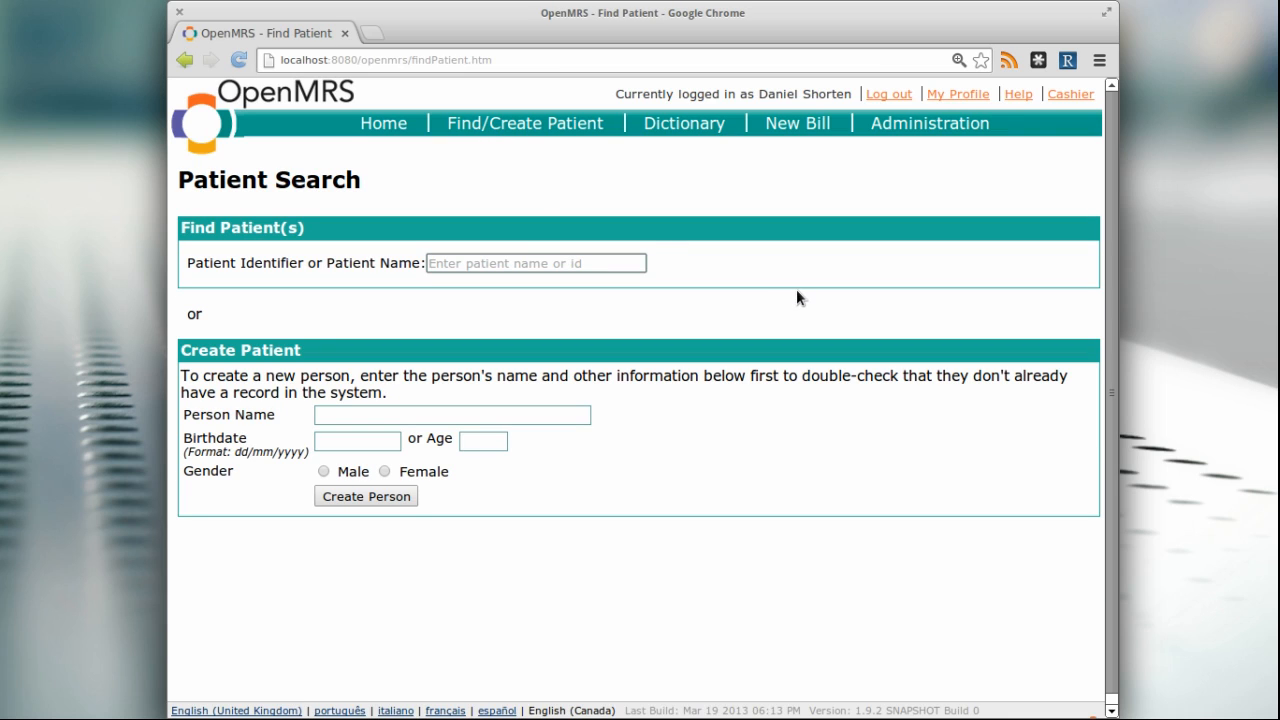
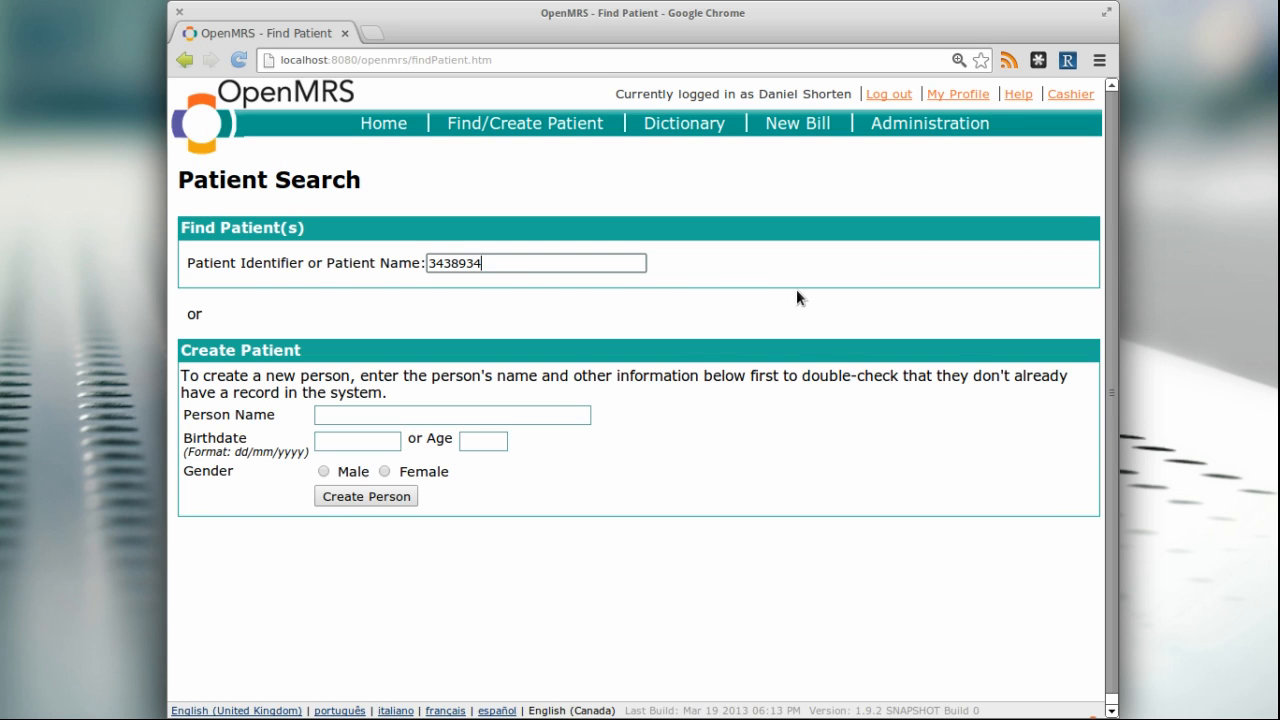
key(Return)
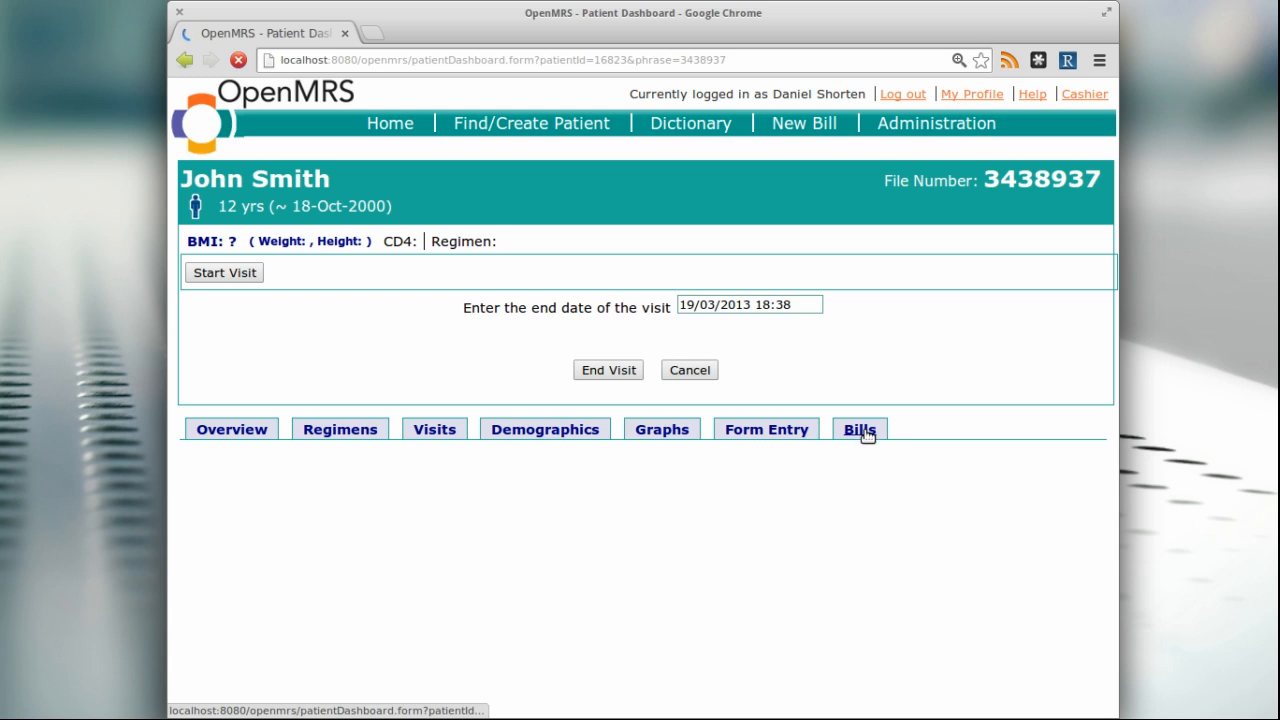
List the patient's bills on the dashboard, view the most recent paid one, and return to the list
click(860, 430)
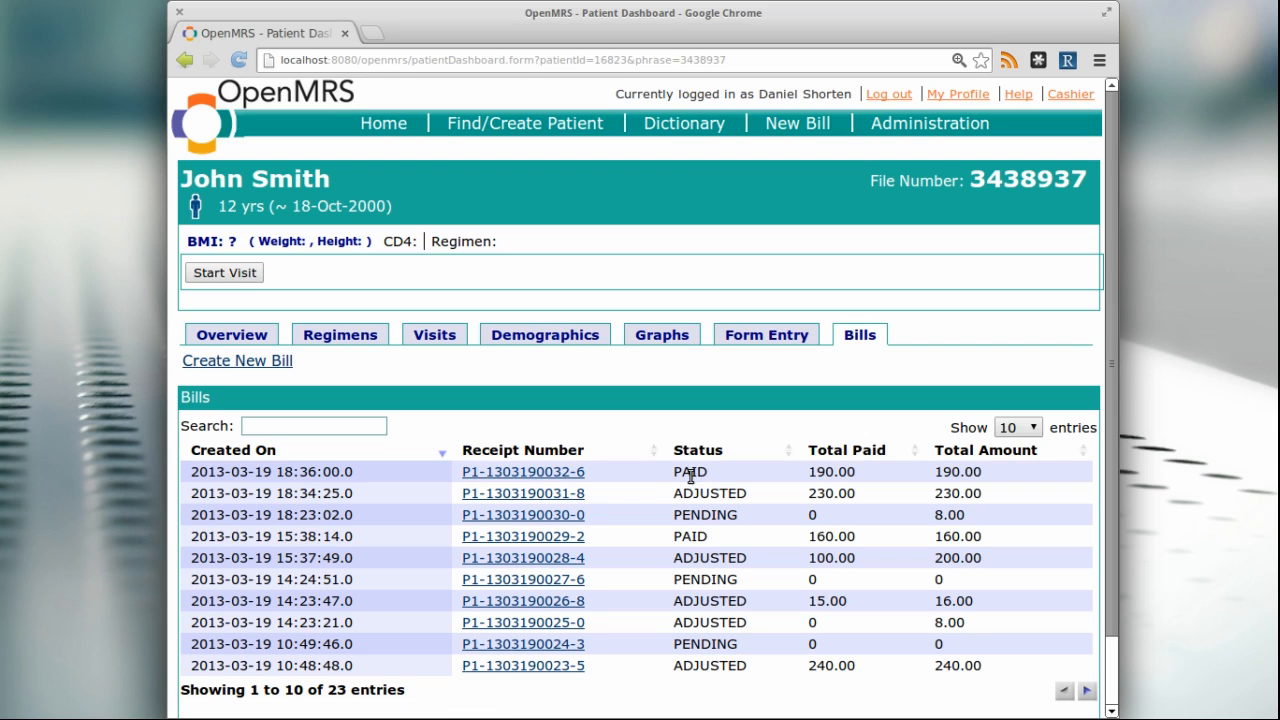
click(549, 478)
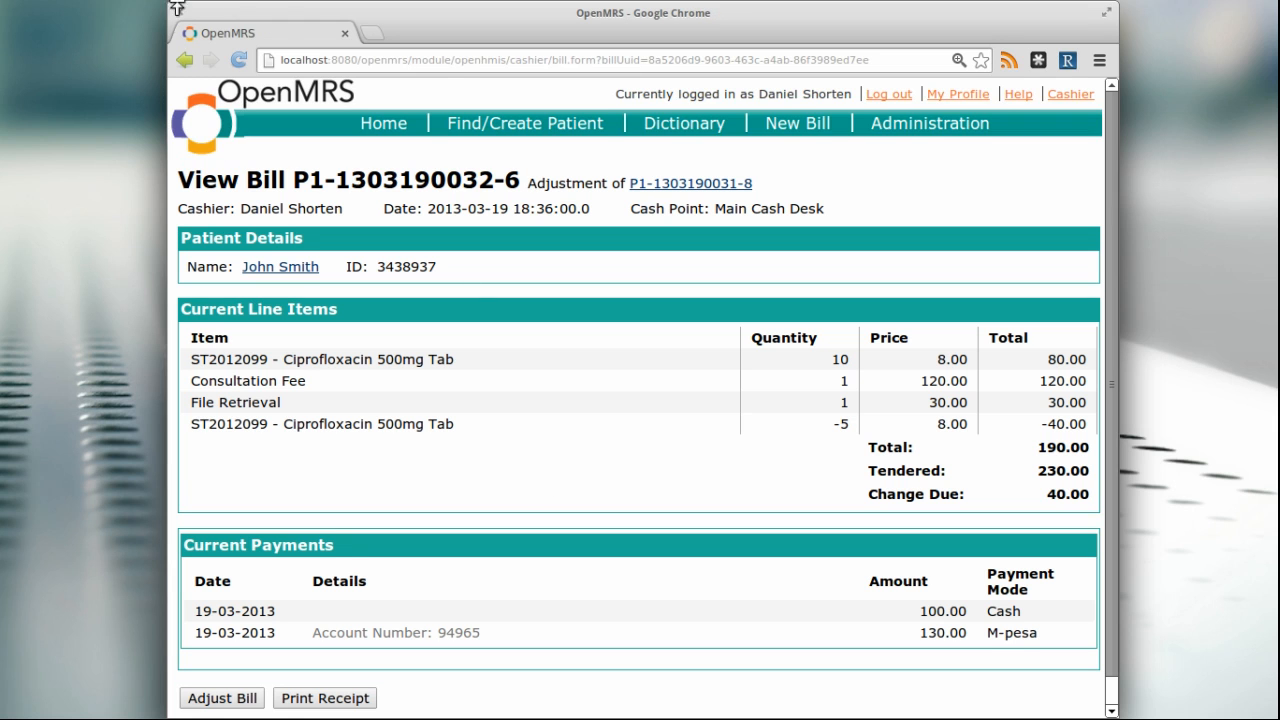
click(182, 61)
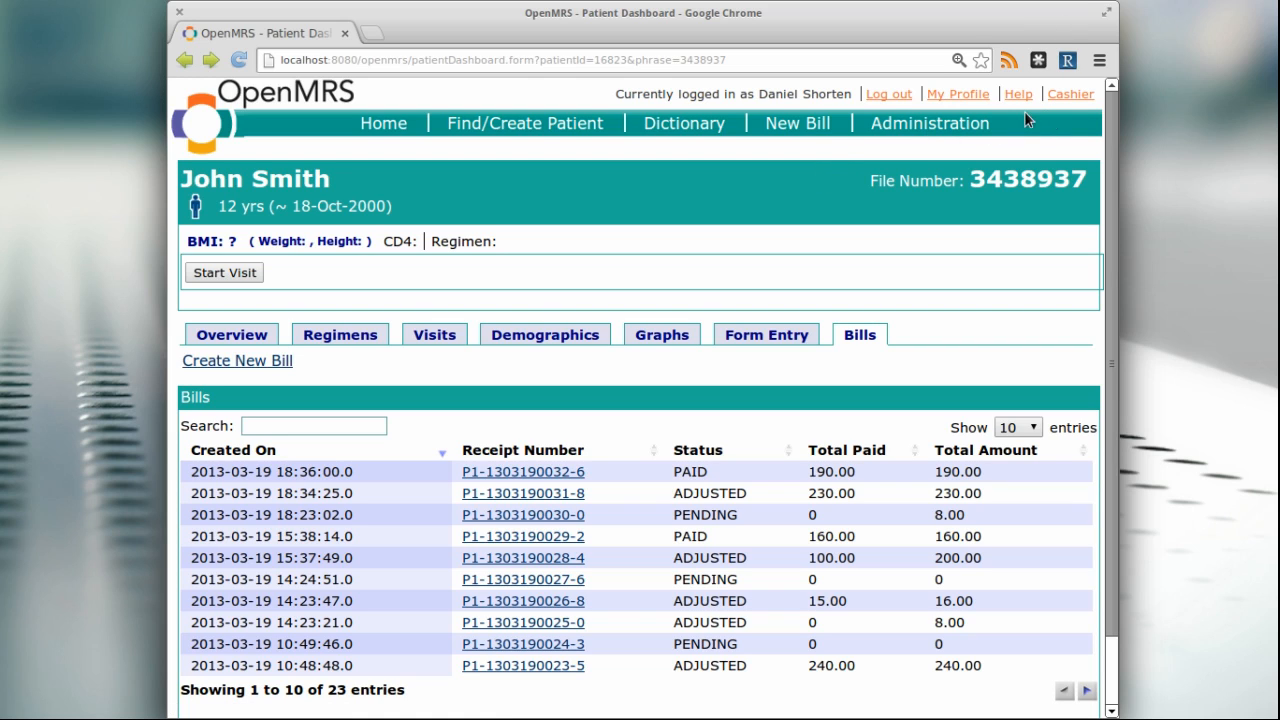
Review the cashier timesheet entry and check the cash point assigned to a new bill
click(1071, 95)
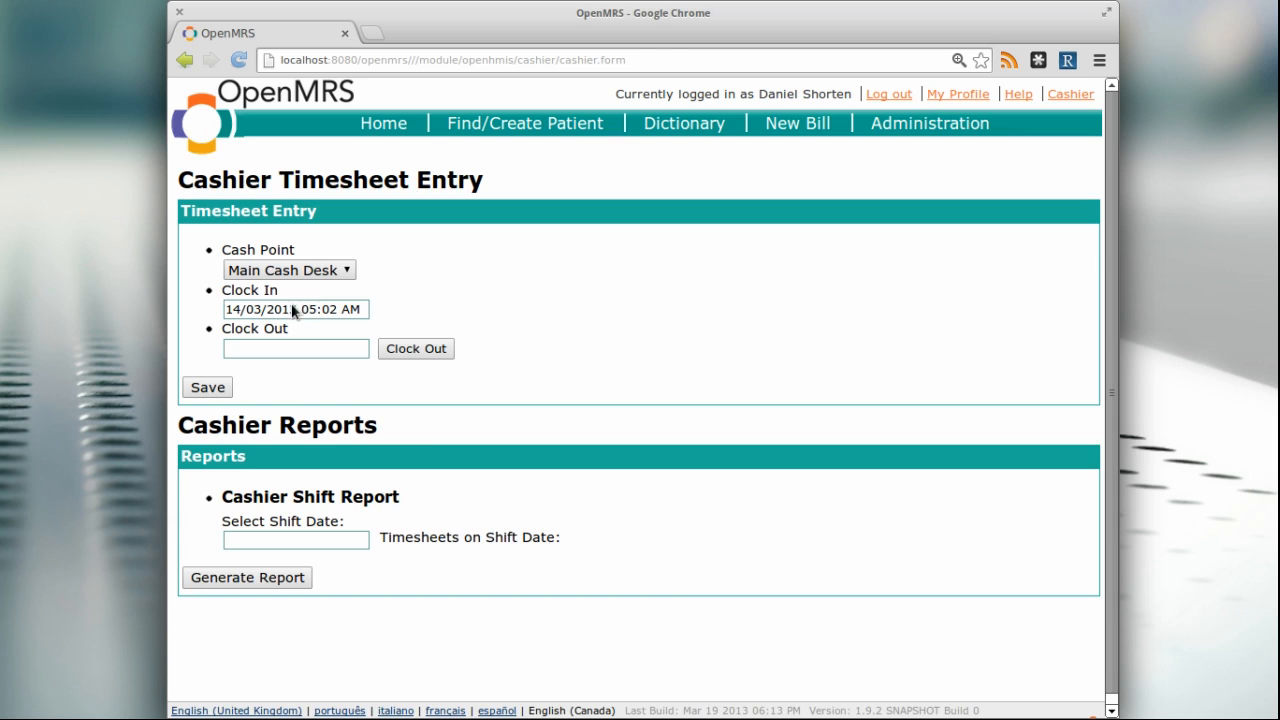
click(779, 131)
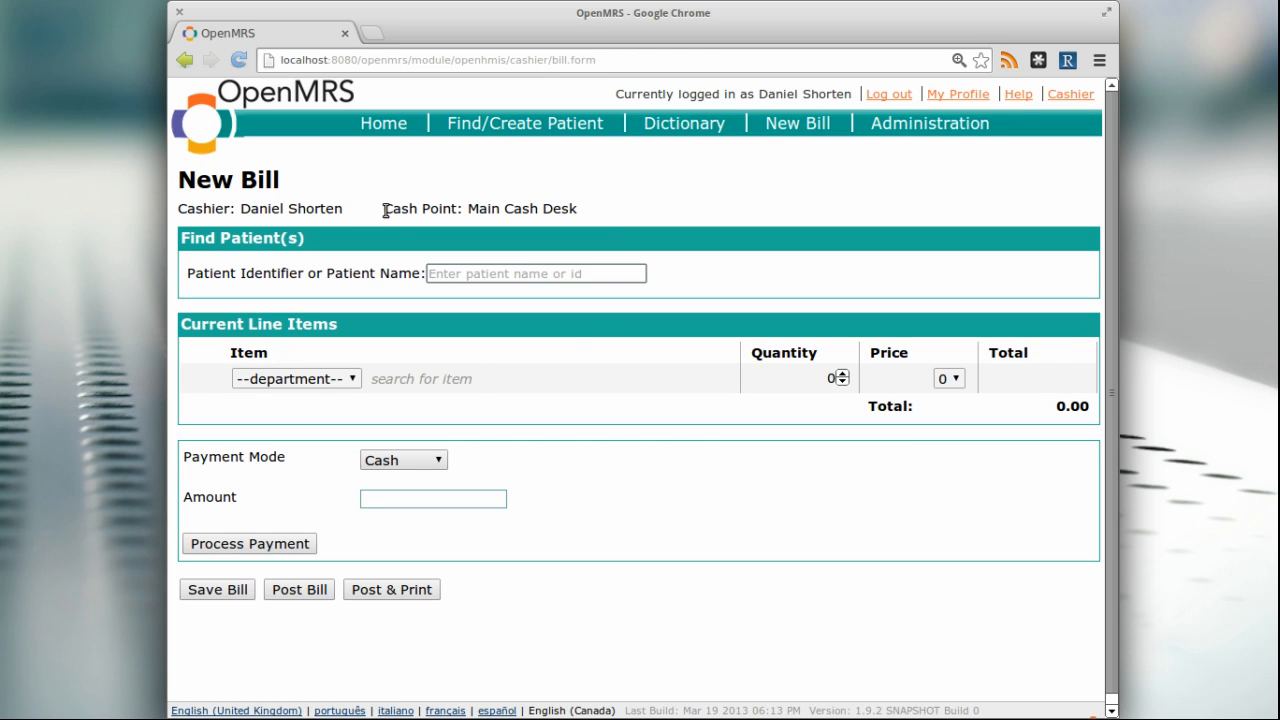
drag(386, 210, 572, 210)
click(782, 232)
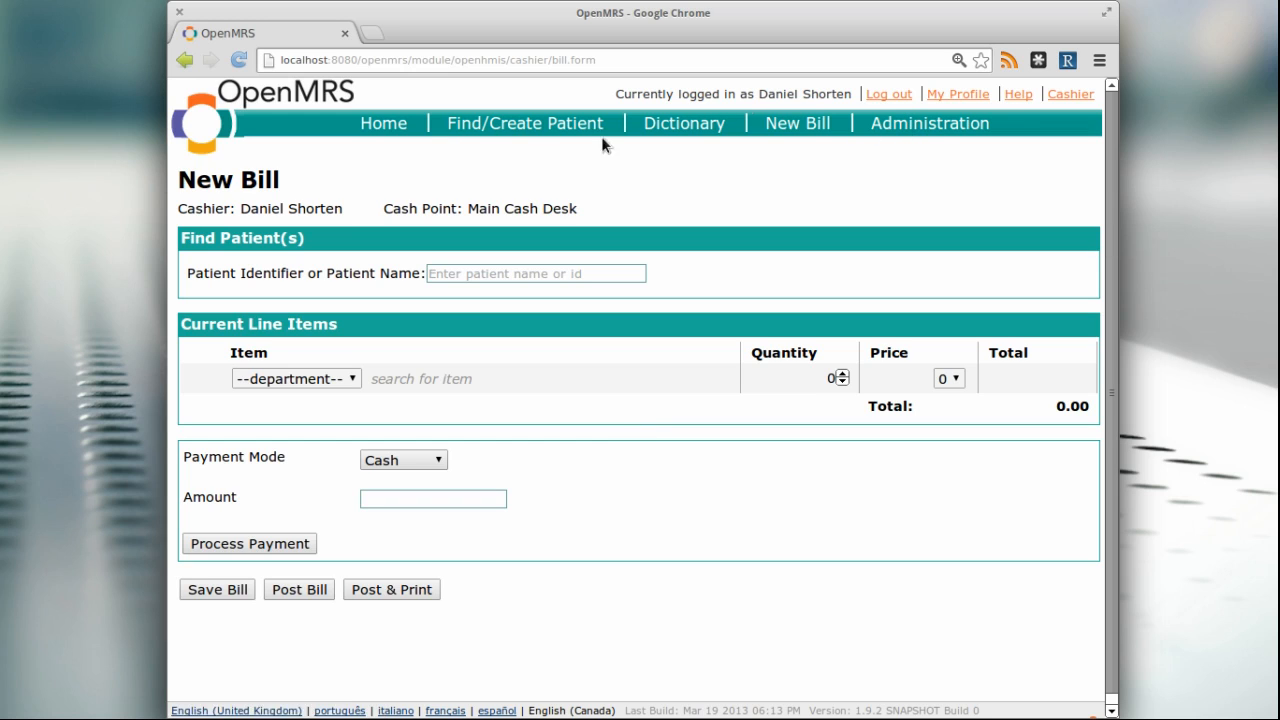
Go to the OpenHMIS website at openhmisafrica.org
mouse_move(542, 383)
click(557, 60)
text(openhmisafrica.org)
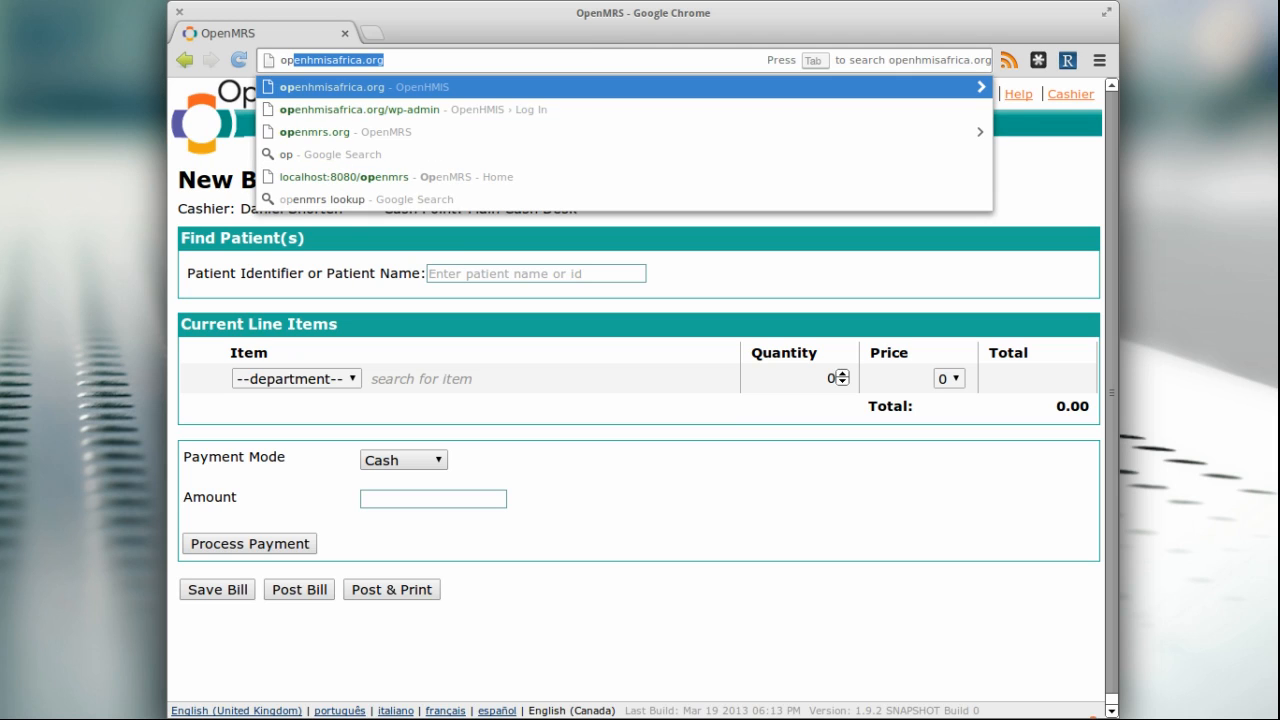
key(Return)
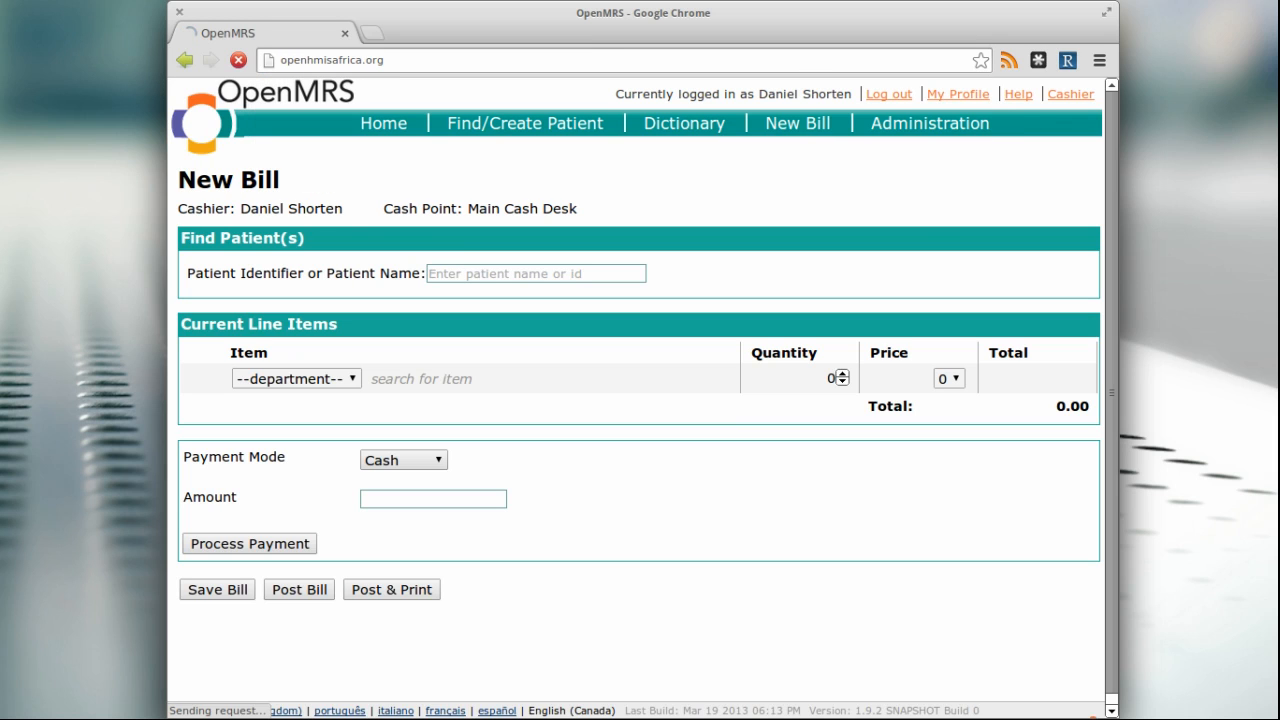